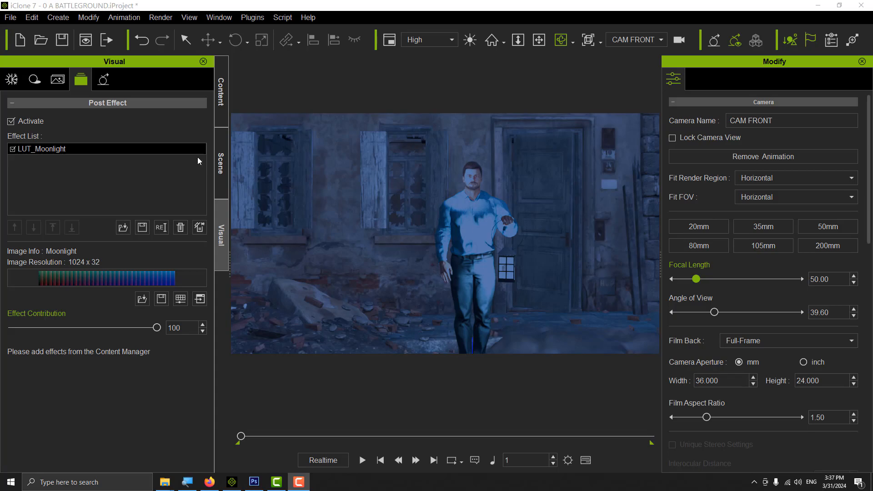
{"action": "left_click", "coordinate": [84, 90]}
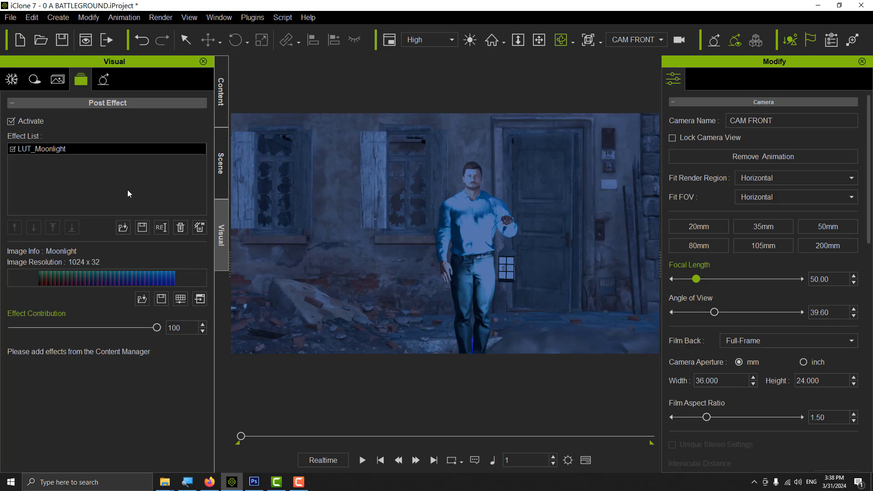
{"action": "left_click", "coordinate": [142, 300]}
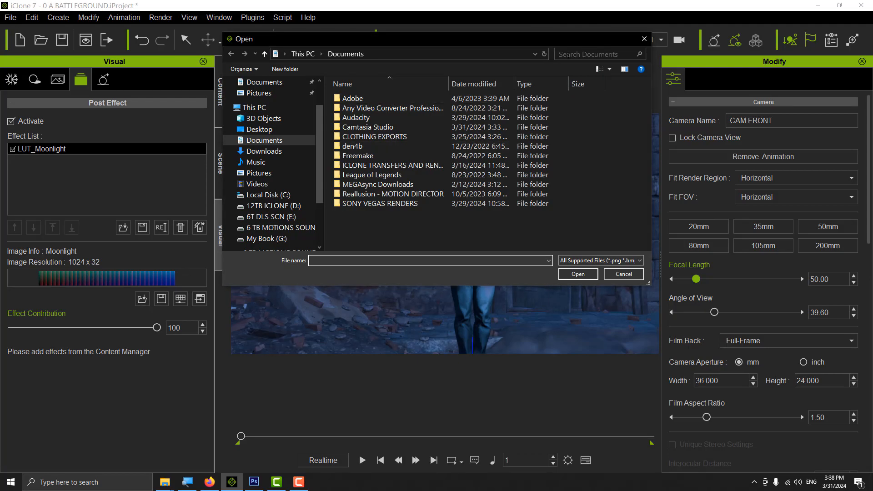
{"action": "left_click", "coordinate": [642, 39]}
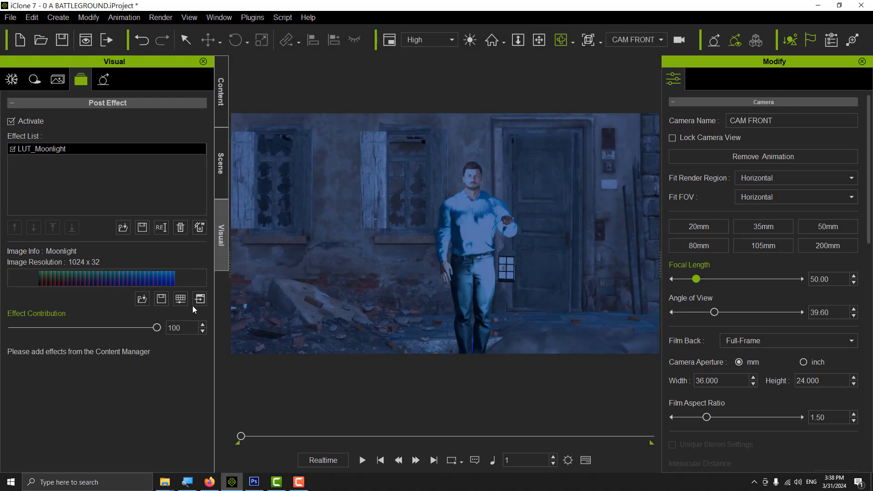
{"action": "left_click", "coordinate": [143, 301]}
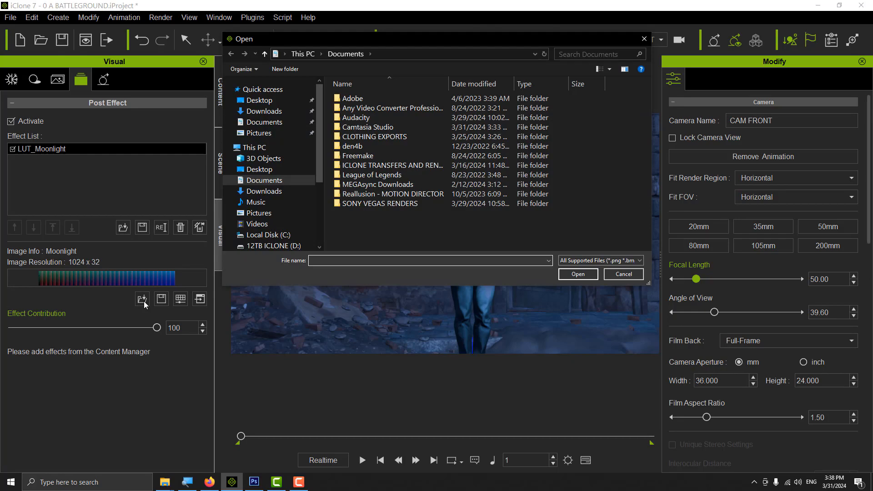
{"action": "left_click", "coordinate": [644, 39]}
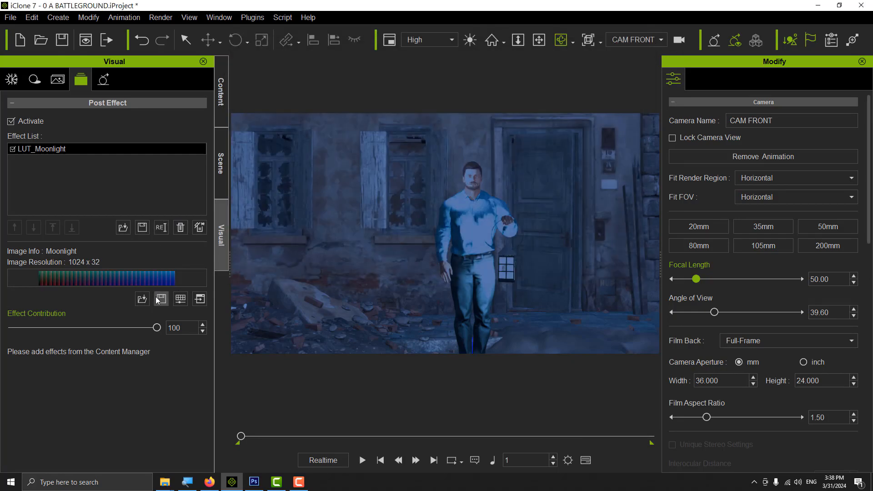
Start loading a replacement image for the Moonlight LUT and enlarge the screen to 300% with Magnifier
{"action": "left_click", "coordinate": [142, 300]}
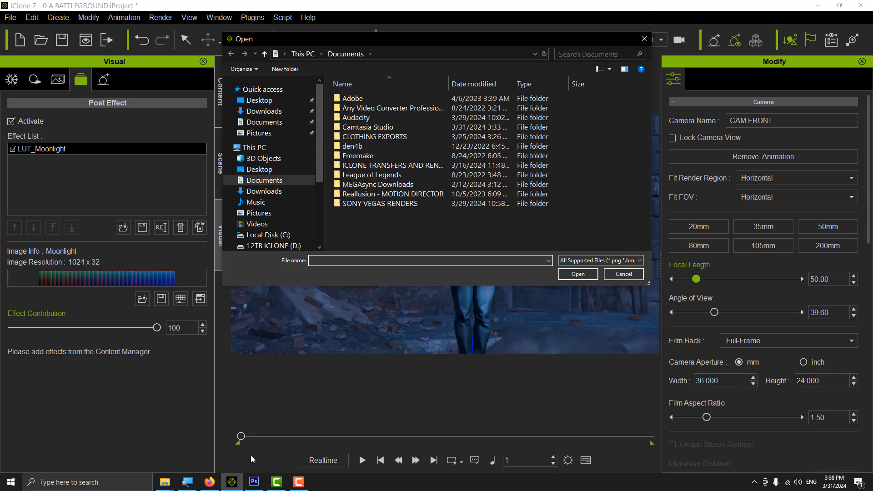
{"action": "left_click", "coordinate": [187, 482]}
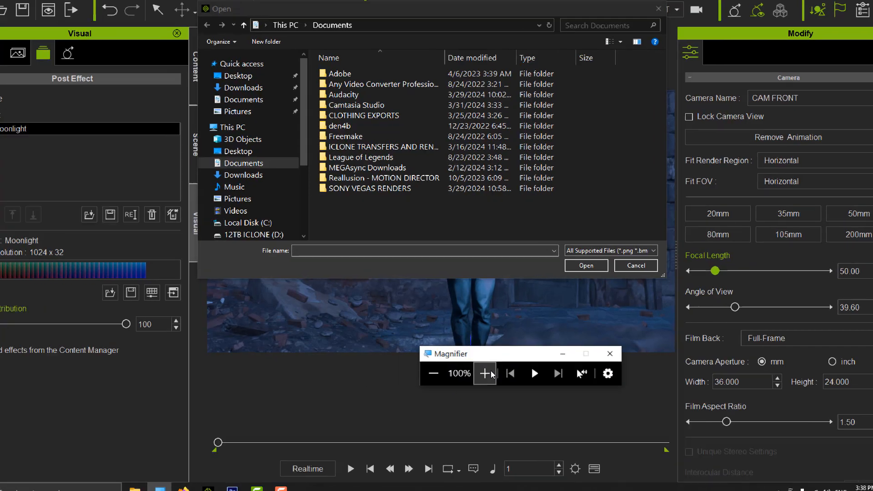
{"action": "left_click", "coordinate": [485, 373]}
{"action": "left_click", "coordinate": [485, 373]}
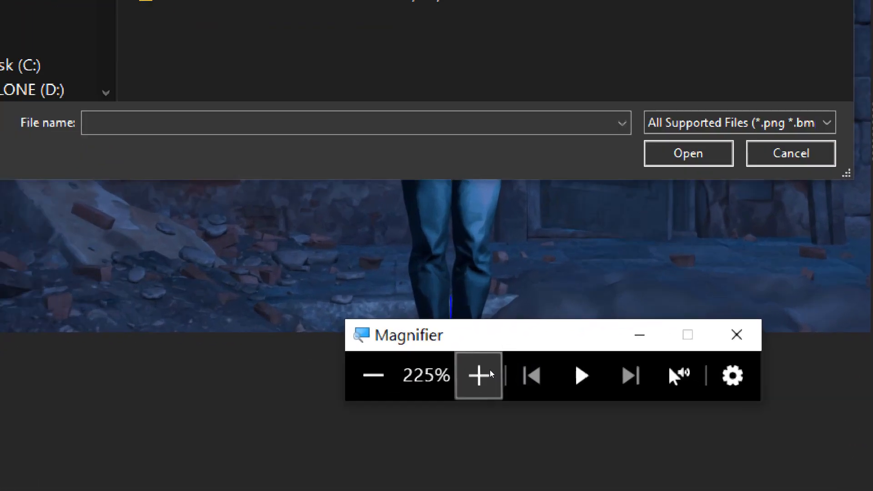
{"action": "left_click", "coordinate": [485, 373]}
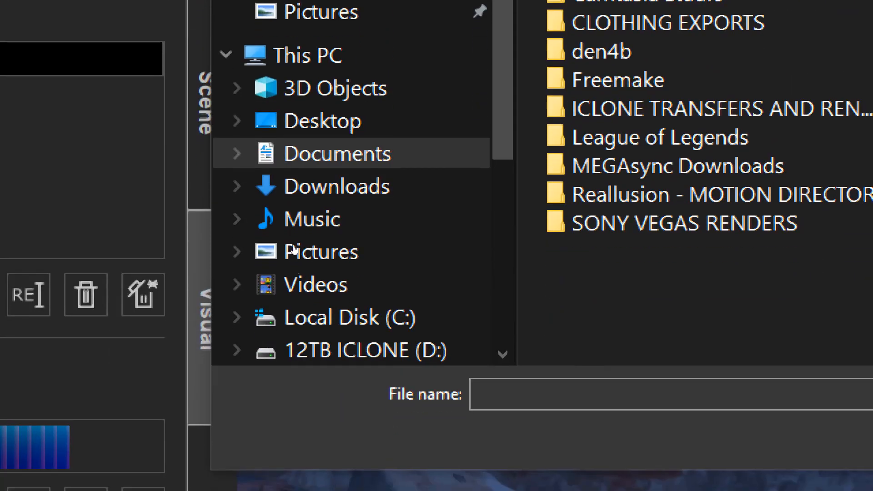
Browse the C: drive through Users, Public Documents, Reallusion, Template and iClone 7 Template to the iClone Template folder
{"action": "left_click", "coordinate": [283, 240]}
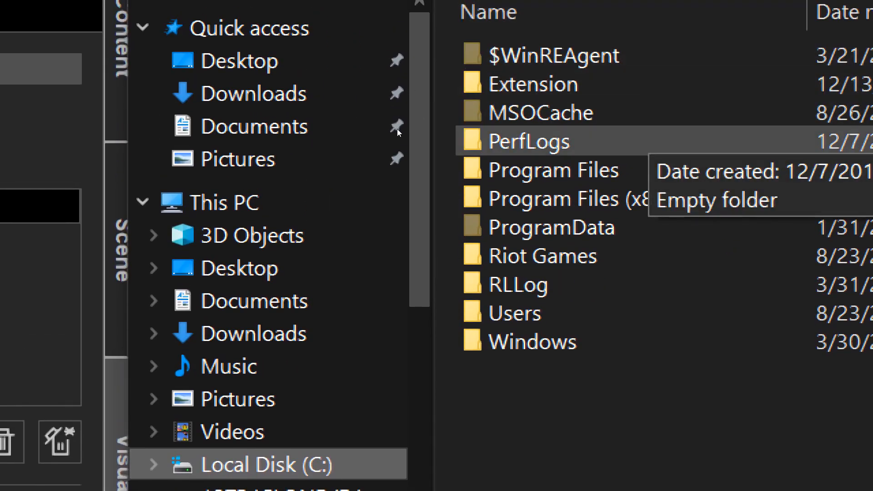
{"action": "double_click", "coordinate": [515, 313]}
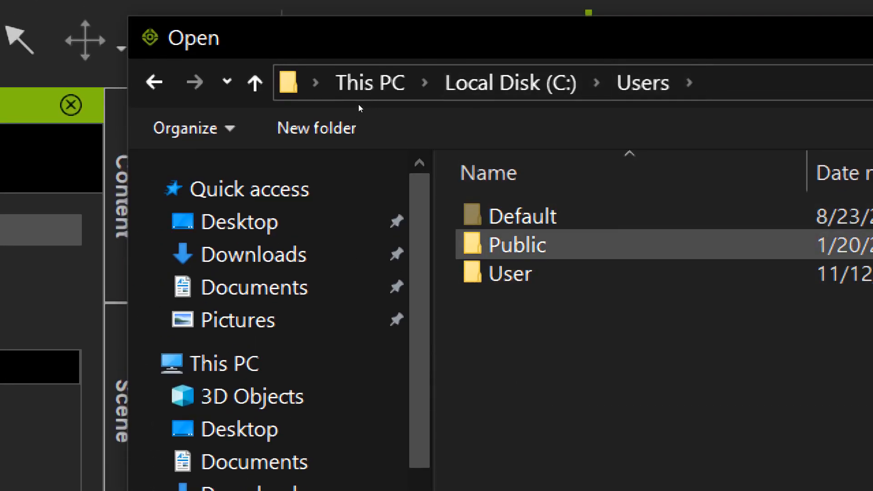
{"action": "double_click", "coordinate": [358, 105]}
{"action": "double_click", "coordinate": [394, 127]}
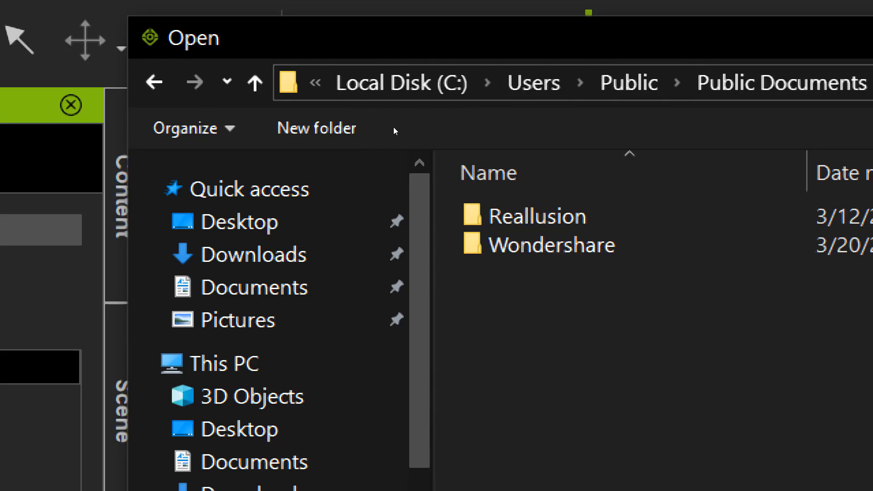
{"action": "double_click", "coordinate": [363, 96]}
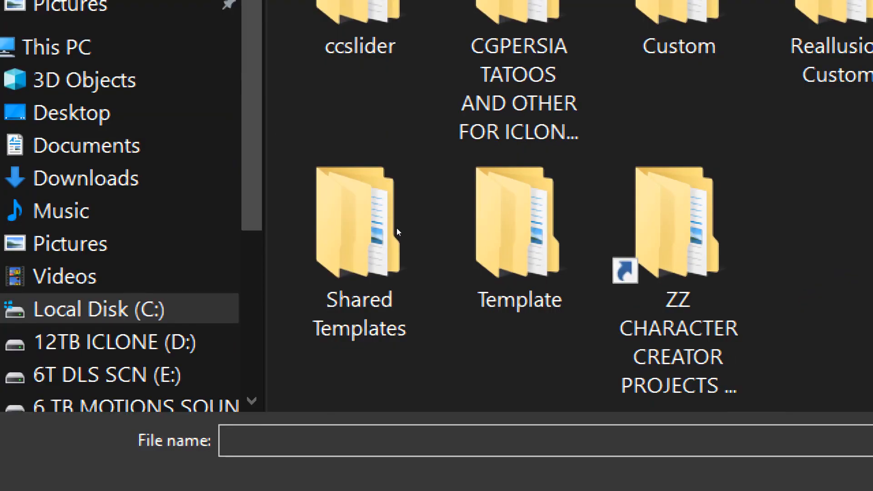
{"action": "left_click", "coordinate": [410, 181]}
{"action": "key", "text": "Return"}
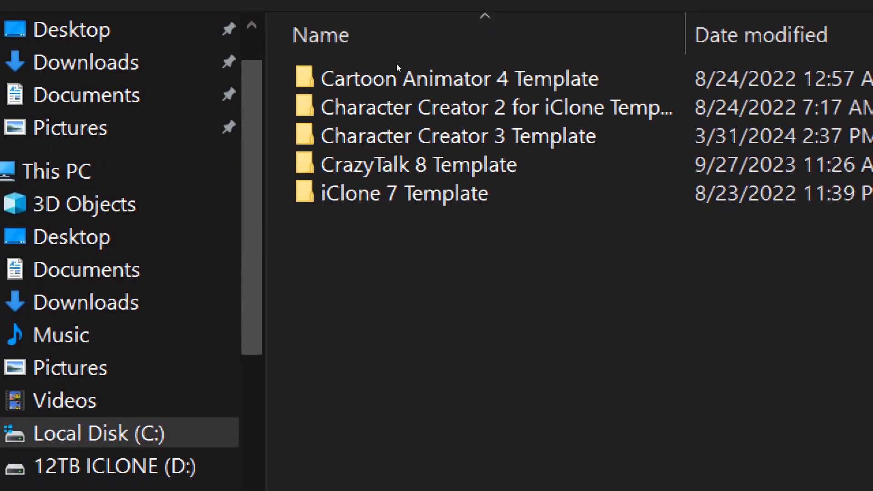
{"action": "key", "text": "Return"}
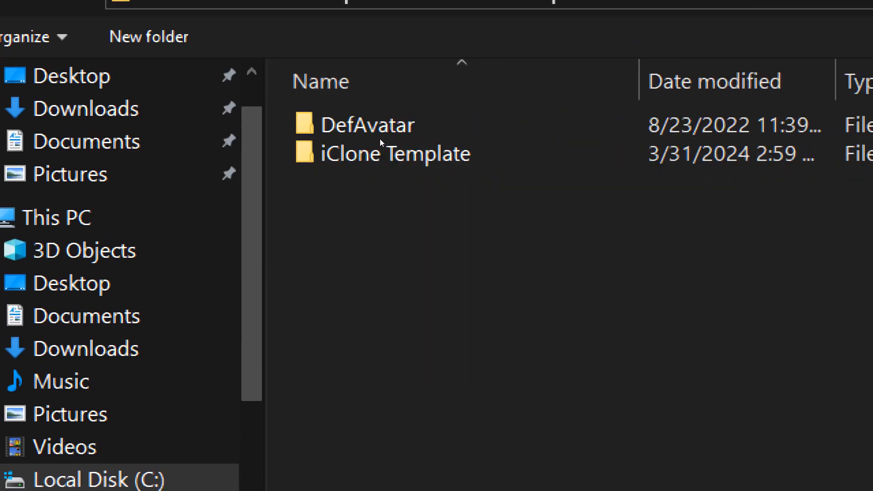
{"action": "key", "text": "Down"}
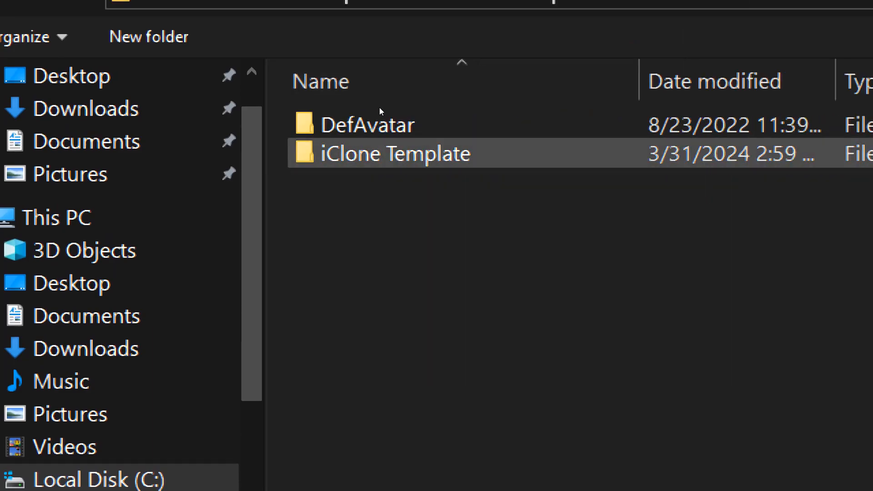
{"action": "key", "text": "Return"}
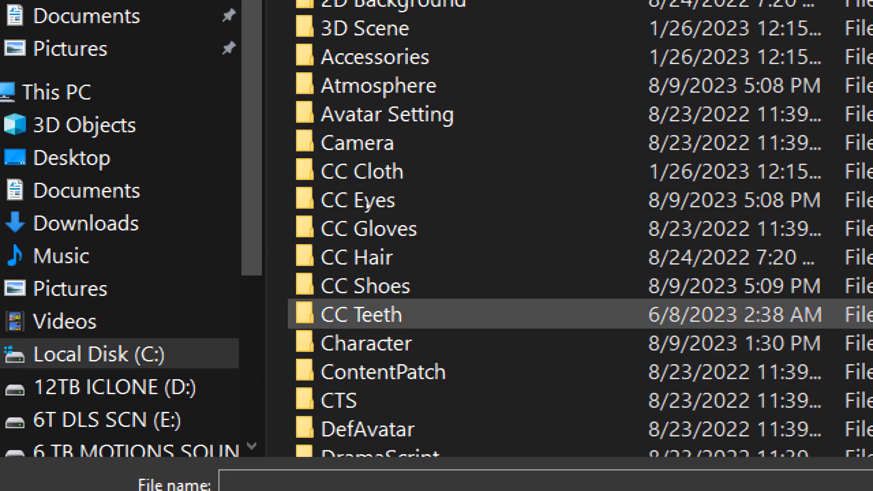
Look into the Film Style folder inside Effect, and dismiss the LUT image selection without choosing a file
{"action": "scroll", "coordinate": [367, 202], "scroll_direction": "down", "scroll_amount": 2}
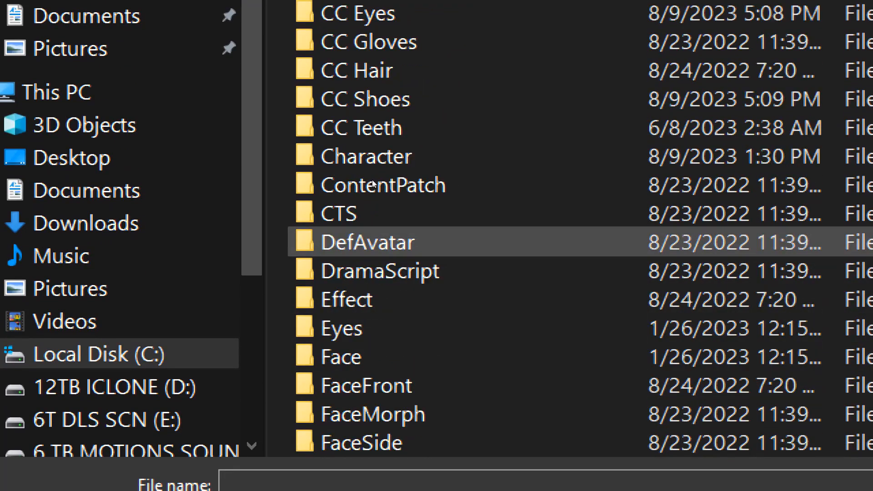
{"action": "key", "text": "Down"}
{"action": "key", "text": "Up"}
{"action": "key", "text": "Return"}
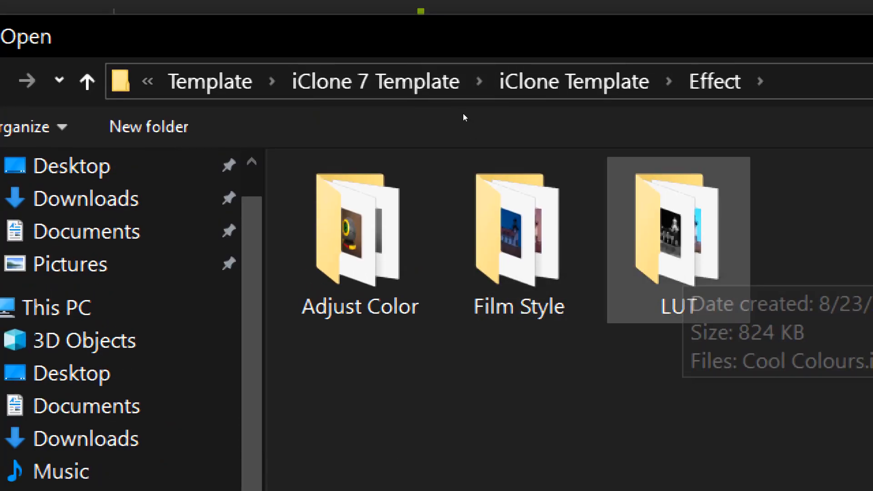
{"action": "key", "text": "Left"}
{"action": "key", "text": "Return"}
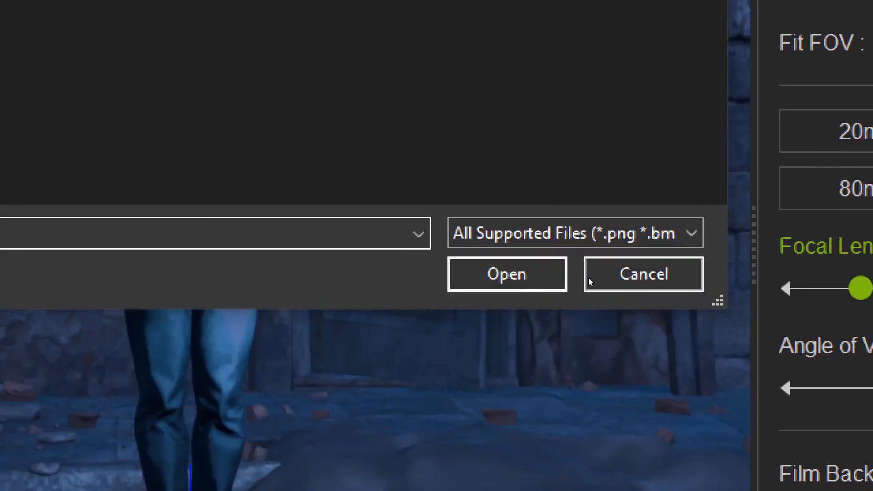
{"action": "left_click", "coordinate": [614, 273]}
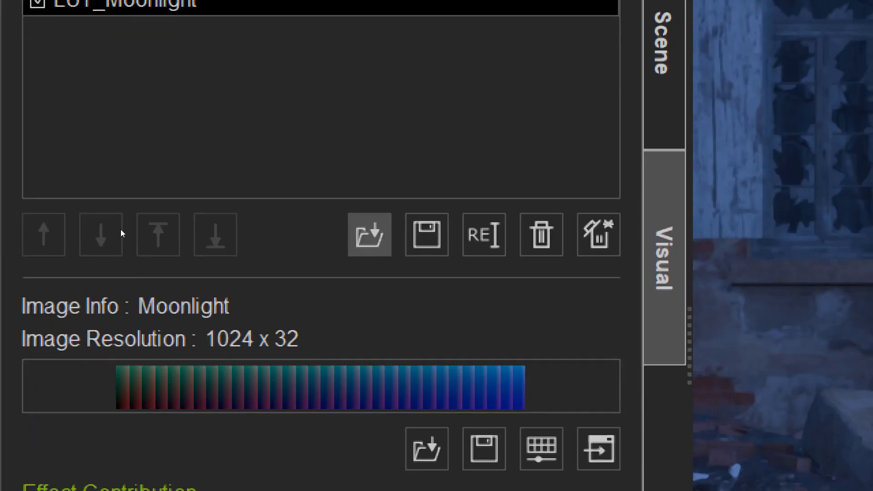
Reset the screen magnification to 100% and load Moonlight.iEffect from the Film Style folder as a second post effect
{"action": "left_click", "coordinate": [153, 384]}
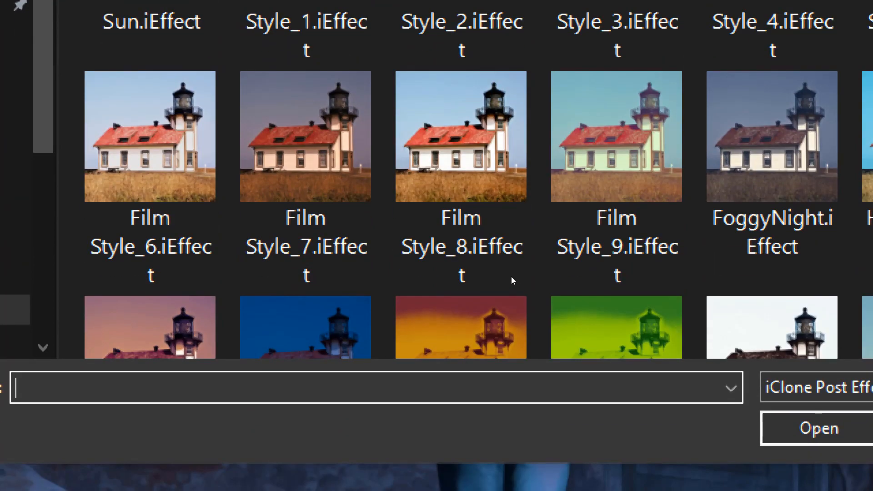
{"action": "scroll", "coordinate": [479, 157], "scroll_direction": "down", "scroll_amount": 3}
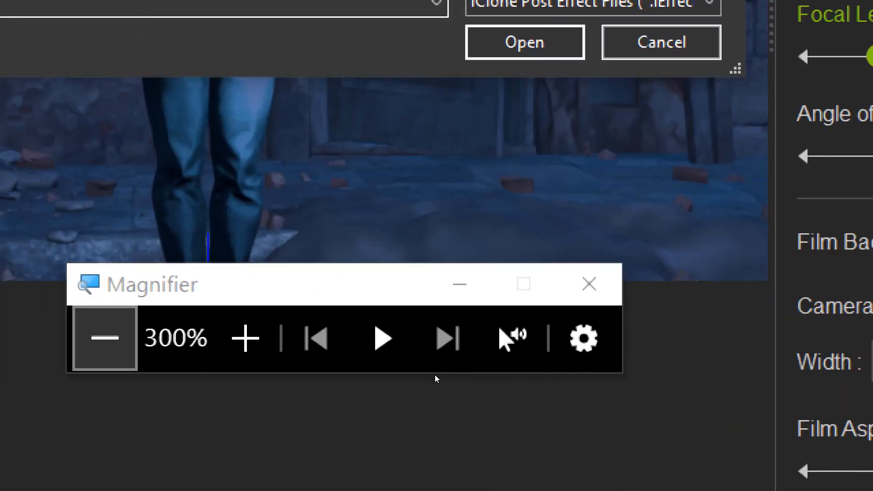
{"action": "left_click", "coordinate": [435, 376]}
{"action": "left_click", "coordinate": [435, 376]}
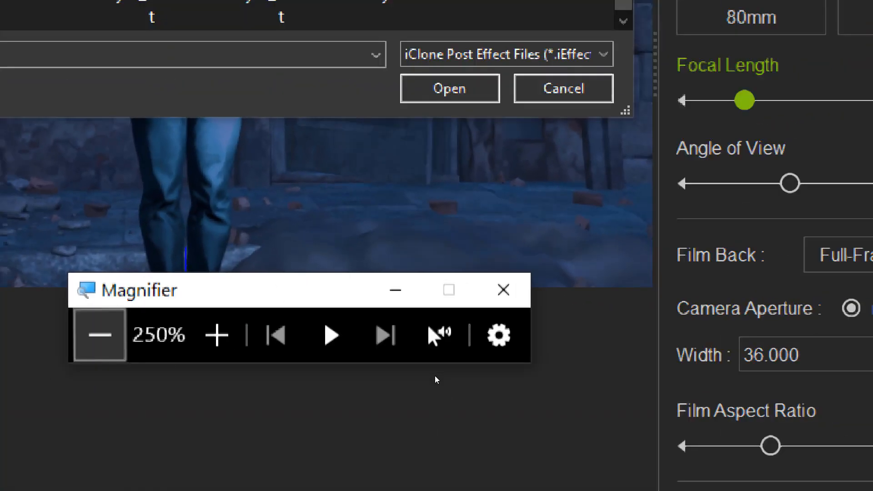
{"action": "left_click", "coordinate": [434, 375]}
{"action": "left_click", "coordinate": [435, 375]}
{"action": "left_click", "coordinate": [434, 375]}
{"action": "left_click", "coordinate": [434, 376]}
{"action": "left_click", "coordinate": [434, 375]}
{"action": "left_click", "coordinate": [434, 375]}
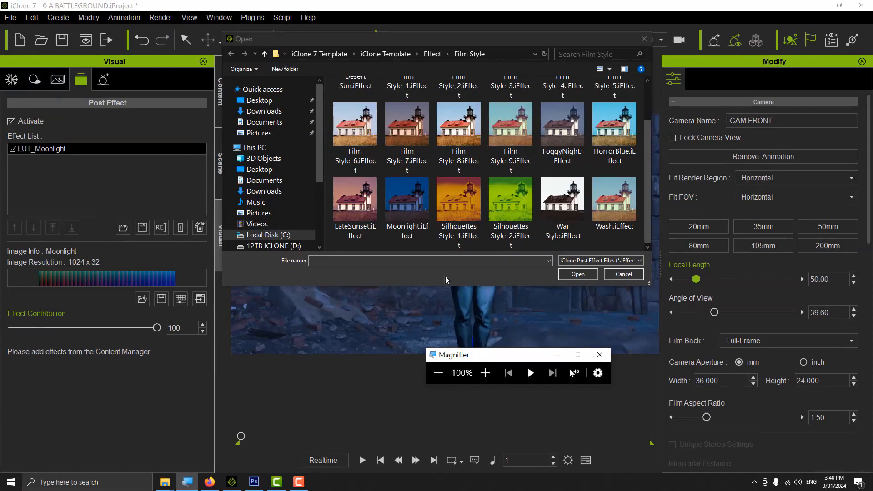
{"action": "left_click_drag", "start_coordinate": [404, 182], "coordinate": [403, 214]}
{"action": "double_click", "coordinate": [416, 201]}
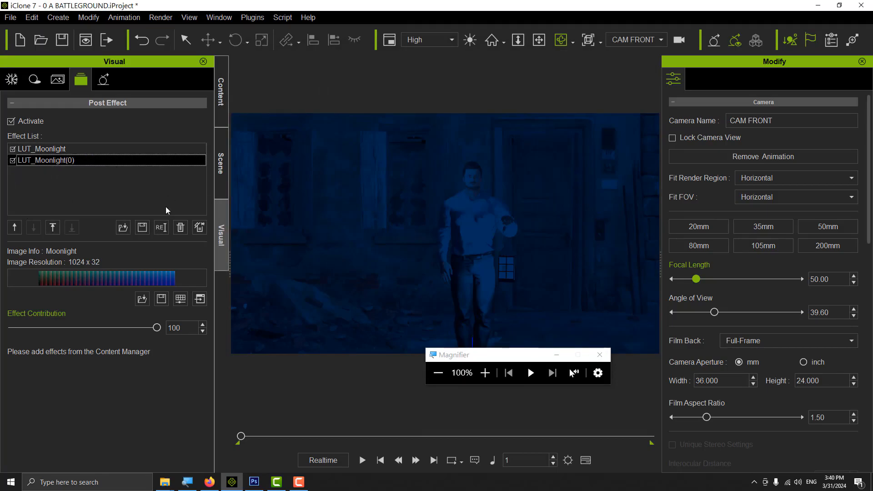
Remove all post effects from the effect list and load Moonlight.iEffect from the Film Style folder
{"action": "left_click", "coordinate": [200, 228]}
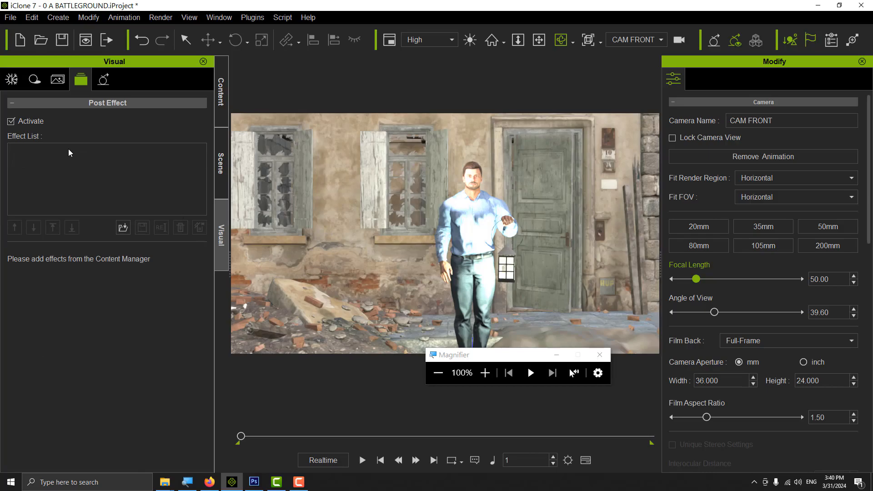
{"action": "left_click", "coordinate": [123, 227]}
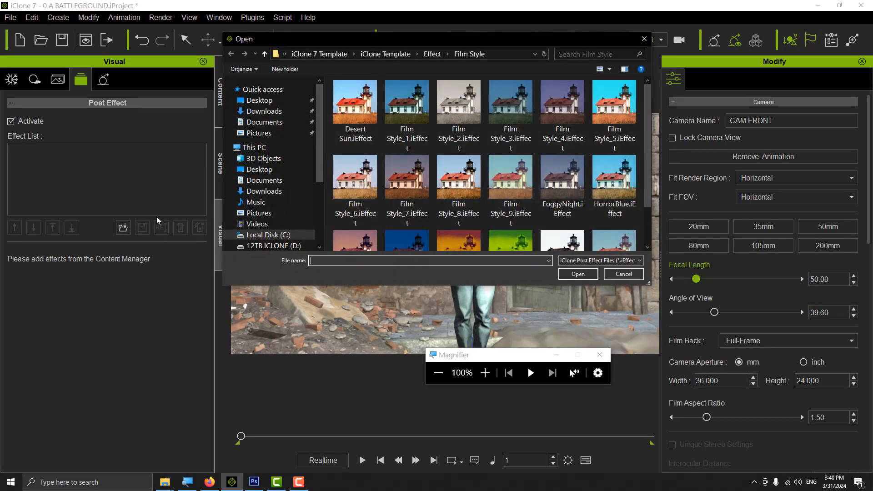
{"action": "double_click", "coordinate": [402, 233]}
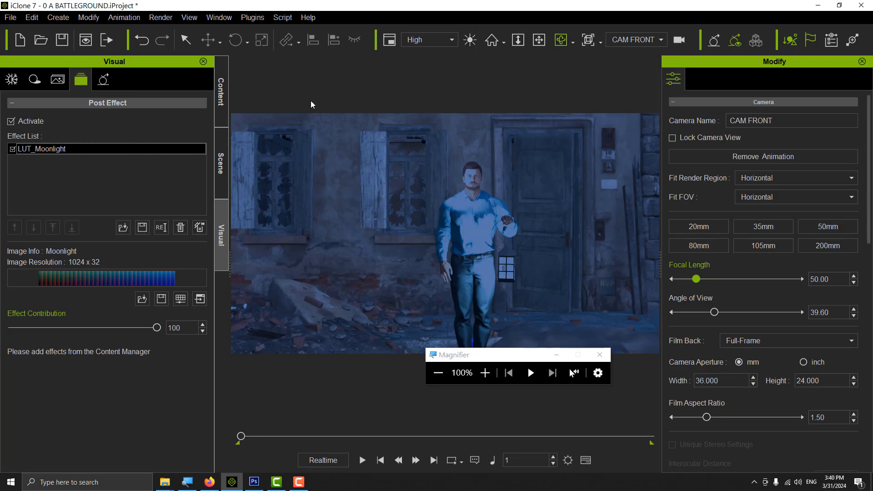
Select the CC 341 BOWIE HAIRY avatar in the scene's object list
{"action": "left_click", "coordinate": [226, 108]}
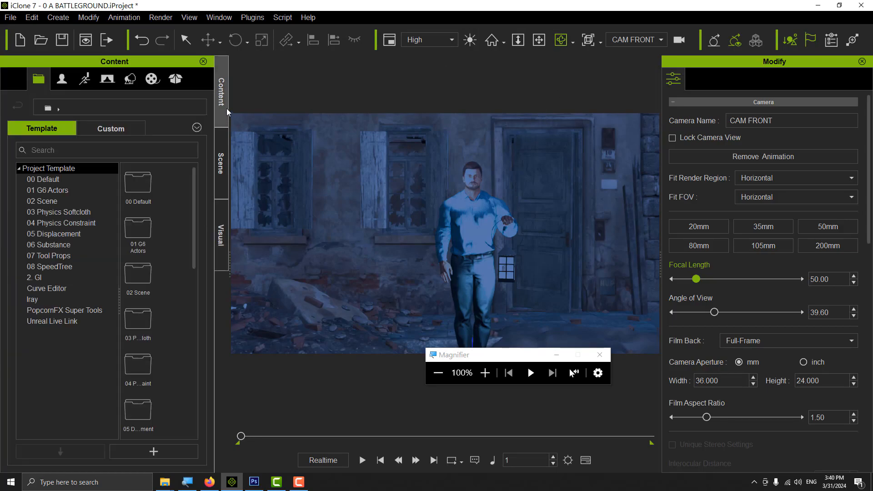
{"action": "left_click", "coordinate": [222, 154]}
{"action": "left_click", "coordinate": [104, 119]}
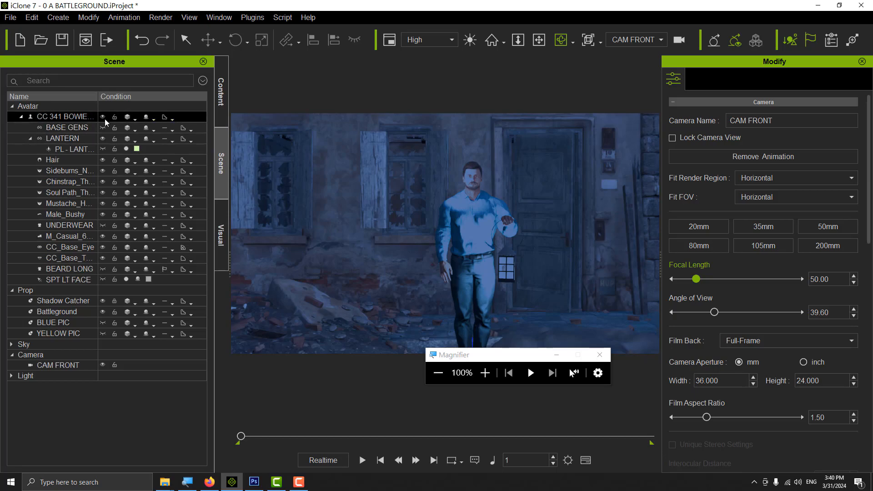
{"action": "left_click", "coordinate": [77, 118]}
{"action": "left_click_drag", "start_coordinate": [455, 223], "coordinate": [470, 210]}
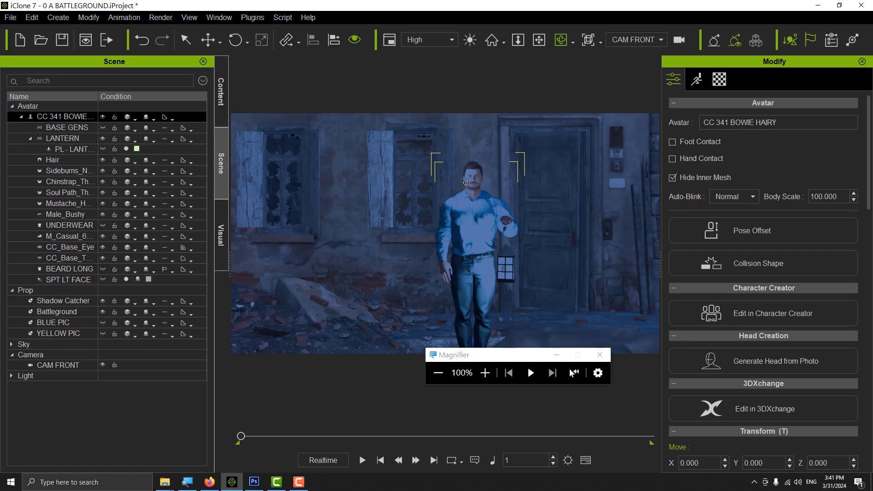
Magnify the screen to 275% and select the SPT LT FACE spotlight attached to the avatar
{"action": "left_click", "coordinate": [485, 373]}
{"action": "left_click", "coordinate": [486, 373]}
{"action": "left_click", "coordinate": [485, 373]}
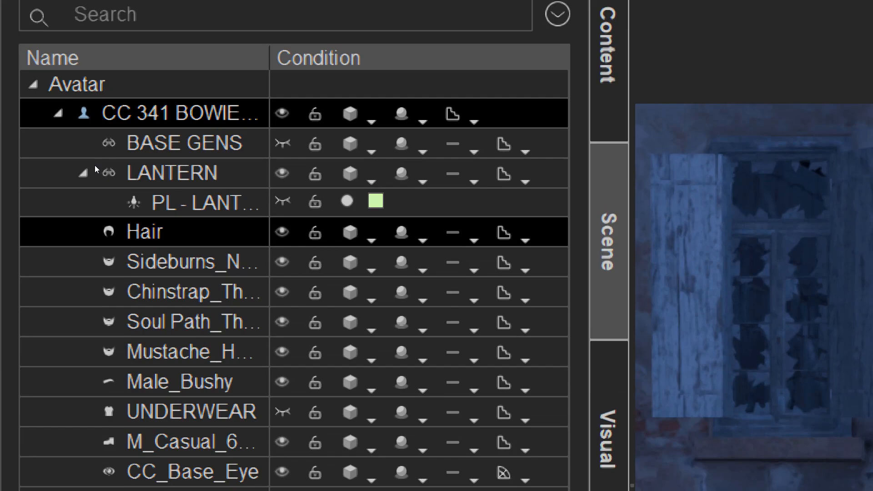
{"action": "key", "text": "Up"}
{"action": "key", "text": "Up"}
{"action": "key", "text": "Up"}
{"action": "key", "text": "Up"}
{"action": "key", "text": "Up"}
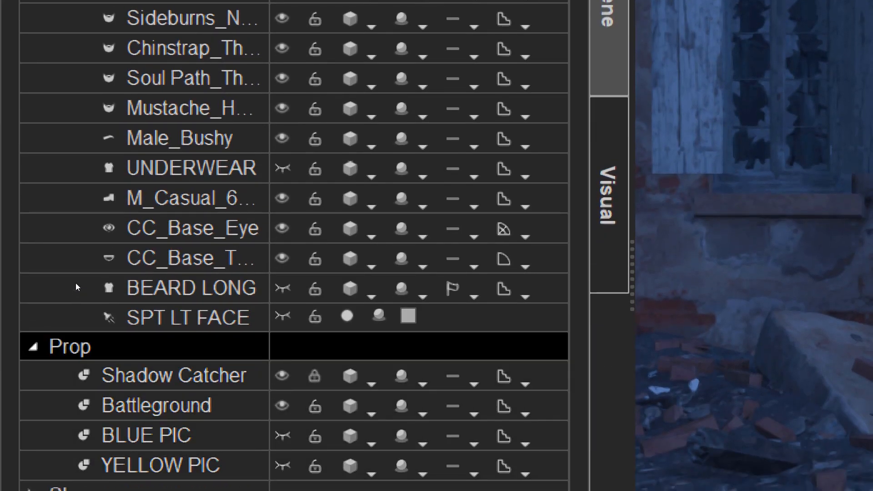
{"action": "left_click", "coordinate": [82, 279]}
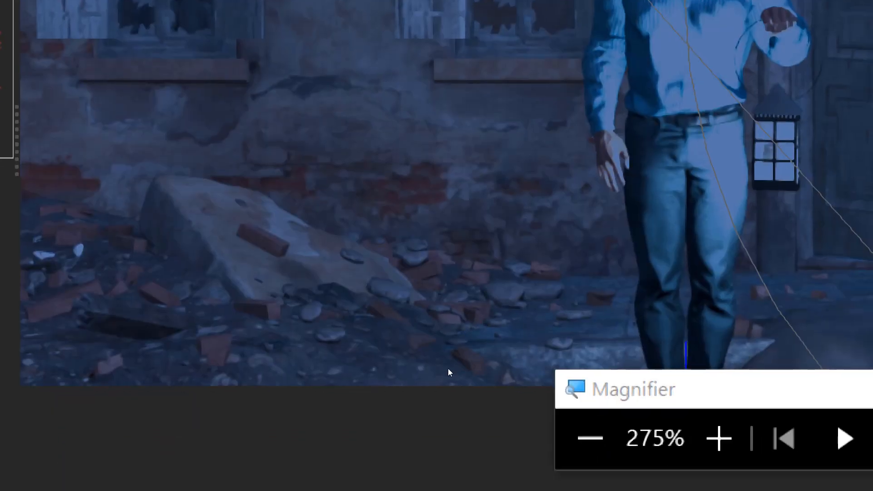
Reset the screen magnification to 100%
{"action": "left_click", "coordinate": [446, 371]}
{"action": "left_click", "coordinate": [446, 372]}
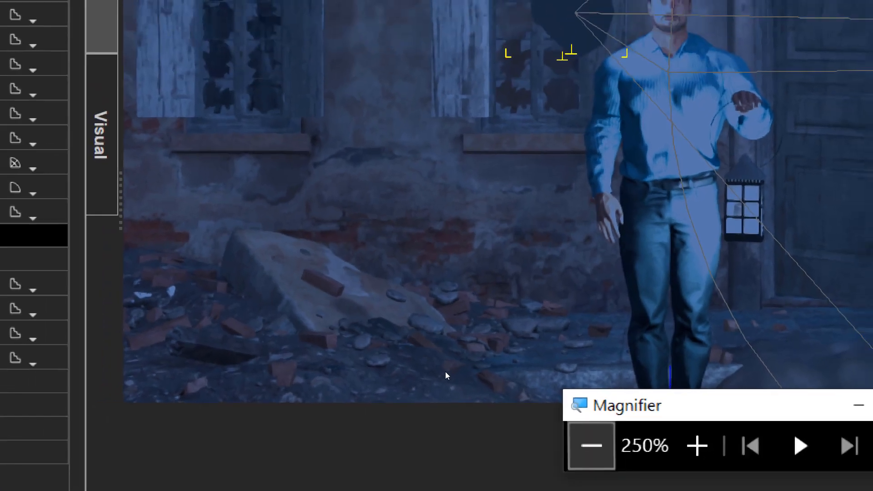
{"action": "left_click", "coordinate": [445, 372]}
{"action": "left_click", "coordinate": [446, 372]}
{"action": "left_click", "coordinate": [446, 373]}
{"action": "left_click", "coordinate": [446, 372]}
{"action": "left_click", "coordinate": [446, 373]}
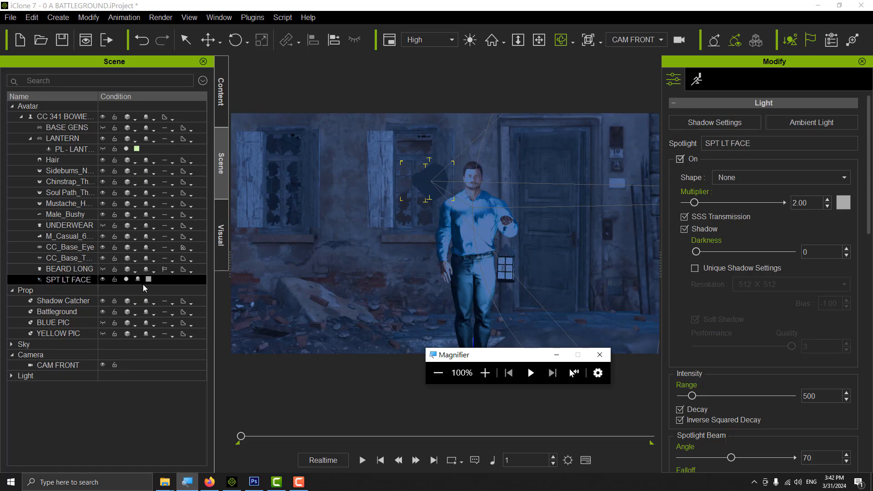
Compare the avatar's face with the SPT LT FACE spotlight off and on, hiding the light's viewport gizmo
{"action": "left_click", "coordinate": [126, 282]}
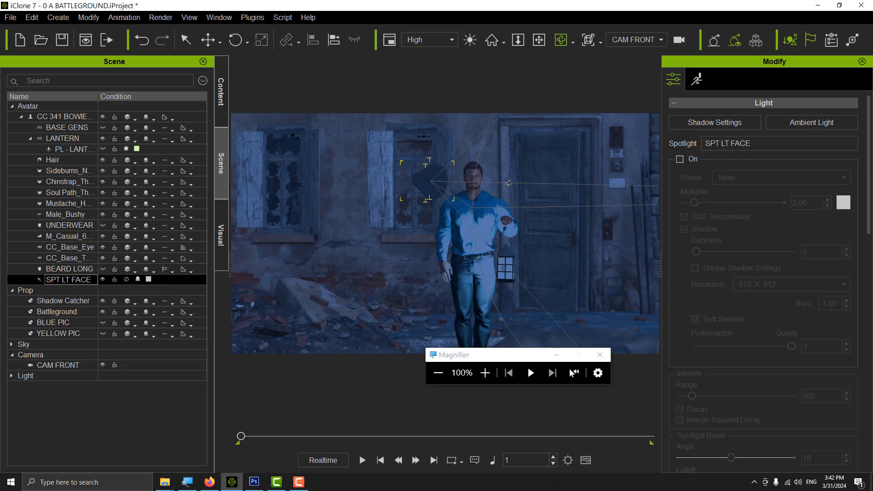
{"action": "left_click", "coordinate": [539, 40]}
{"action": "scroll", "coordinate": [526, 207], "scroll_direction": "up", "scroll_amount": 2}
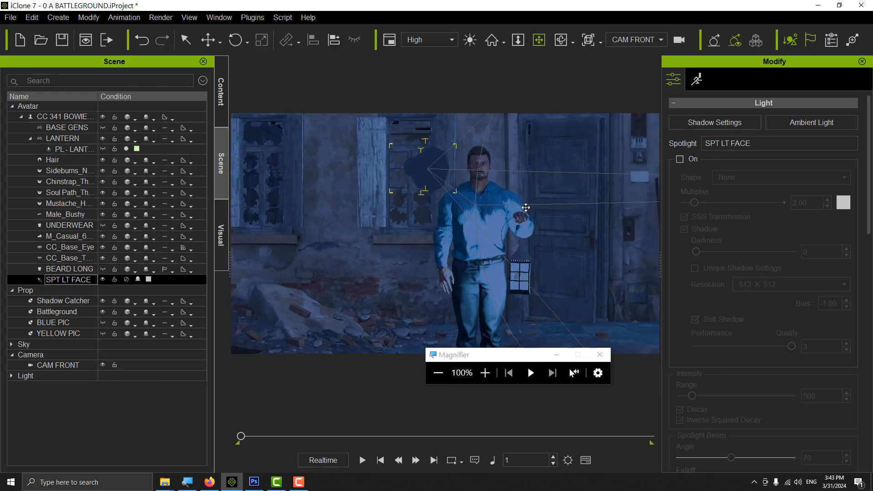
{"action": "scroll", "coordinate": [526, 208], "scroll_direction": "up", "scroll_amount": 4}
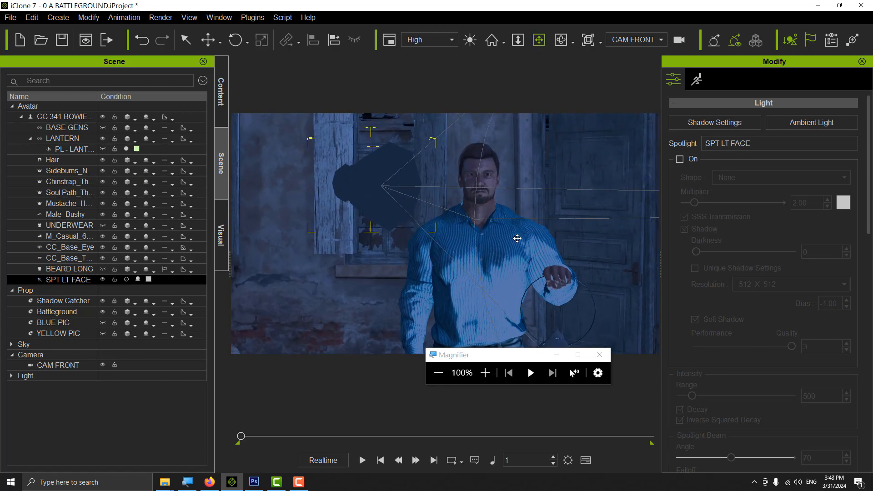
{"action": "scroll", "coordinate": [555, 226], "scroll_direction": "up", "scroll_amount": 3}
{"action": "left_click_drag", "start_coordinate": [555, 226], "coordinate": [500, 271]}
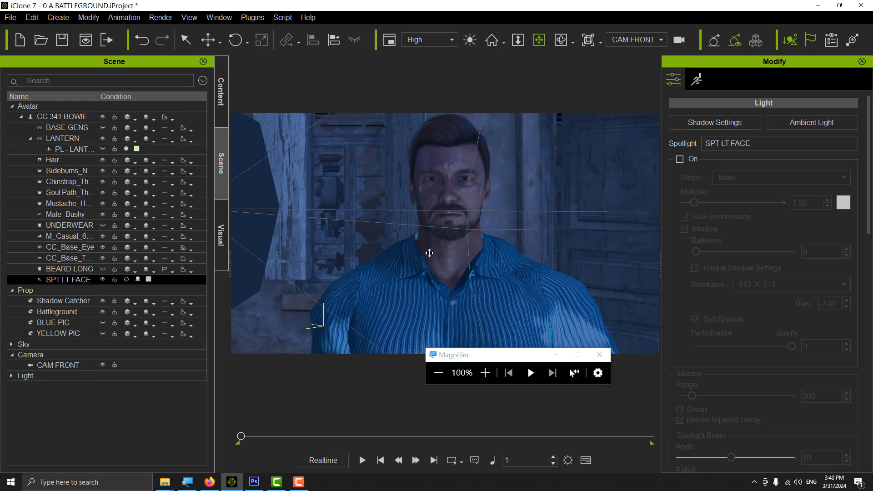
{"action": "left_click", "coordinate": [104, 281]}
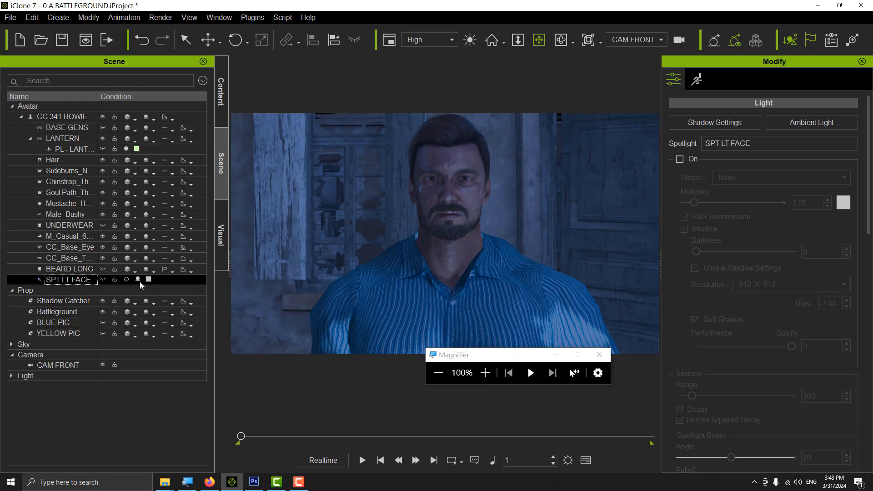
{"action": "left_click", "coordinate": [127, 280]}
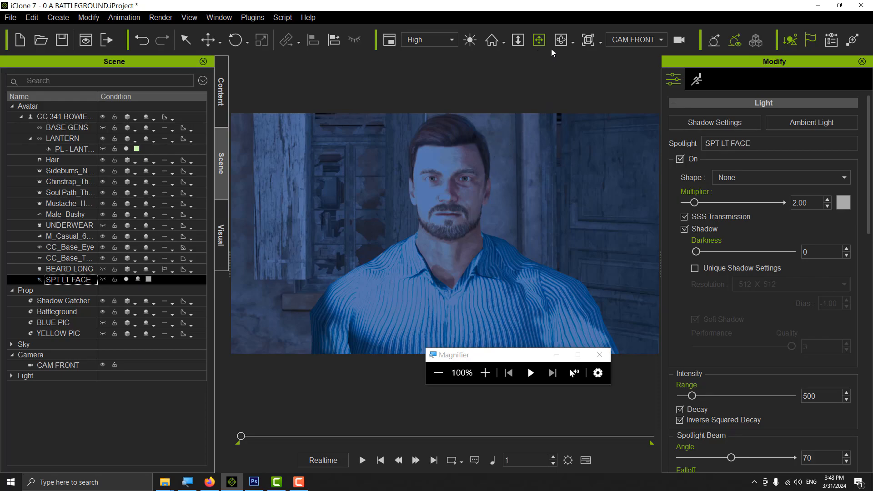
Switch the viewport from CAM FRONT to the Preview camera and view the avatar from the side
{"action": "left_click", "coordinate": [562, 40]}
{"action": "scroll", "coordinate": [479, 266], "scroll_direction": "down", "scroll_amount": 8}
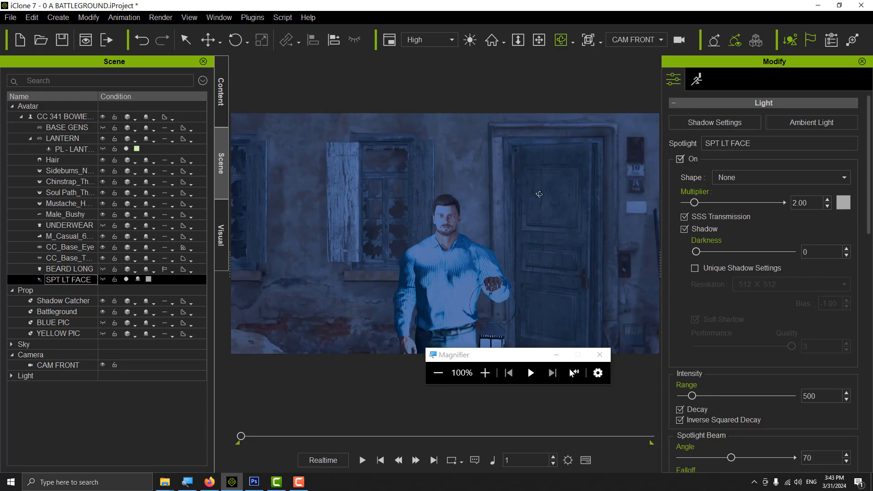
{"action": "left_click", "coordinate": [661, 40]}
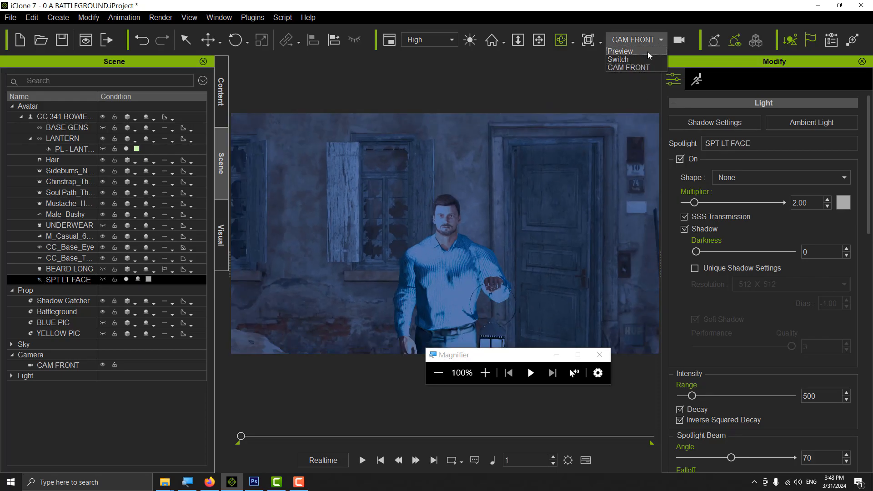
{"action": "left_click", "coordinate": [638, 52]}
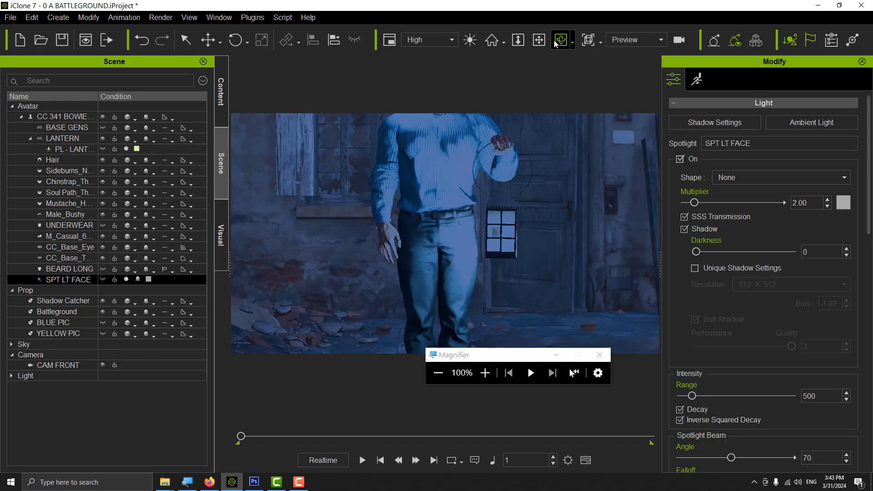
{"action": "left_click", "coordinate": [539, 40]}
{"action": "left_click_drag", "start_coordinate": [527, 132], "coordinate": [534, 264]}
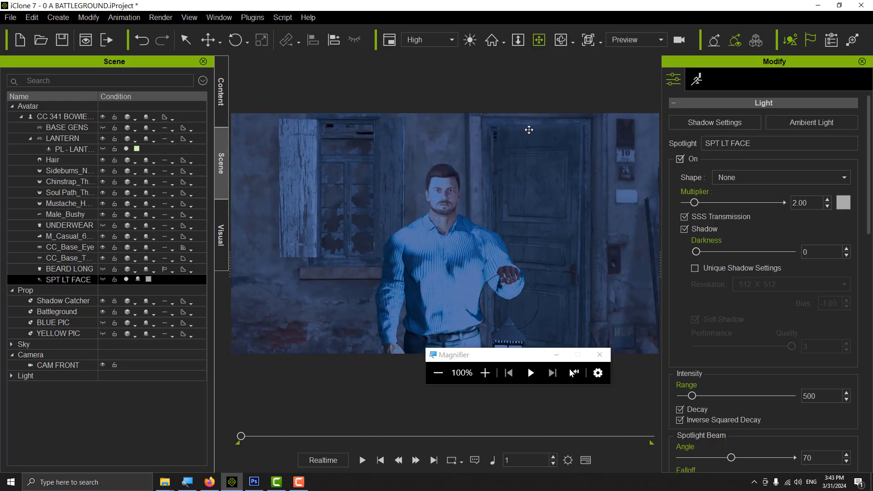
{"action": "left_click", "coordinate": [564, 41]}
{"action": "left_click_drag", "start_coordinate": [505, 266], "coordinate": [364, 306]}
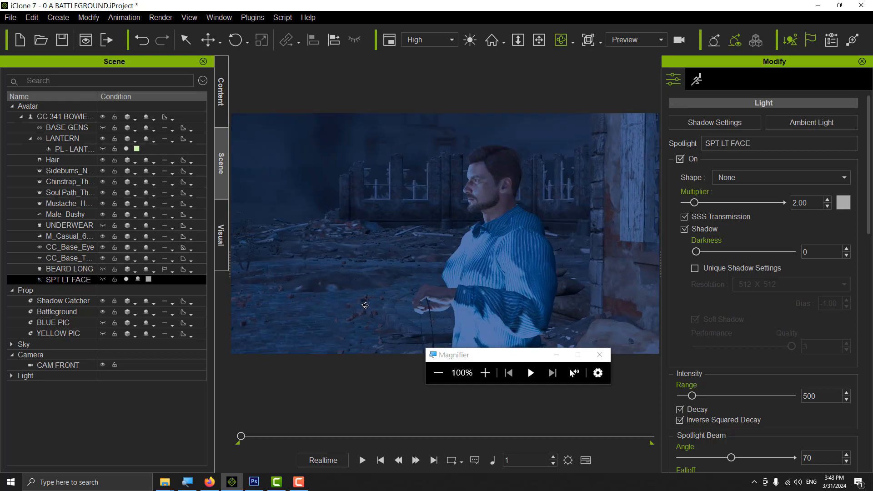
Show the SPT LT FACE spotlight's gizmo and move the light along the ground plane, farther out in front of the avatar
{"action": "left_click", "coordinate": [103, 279]}
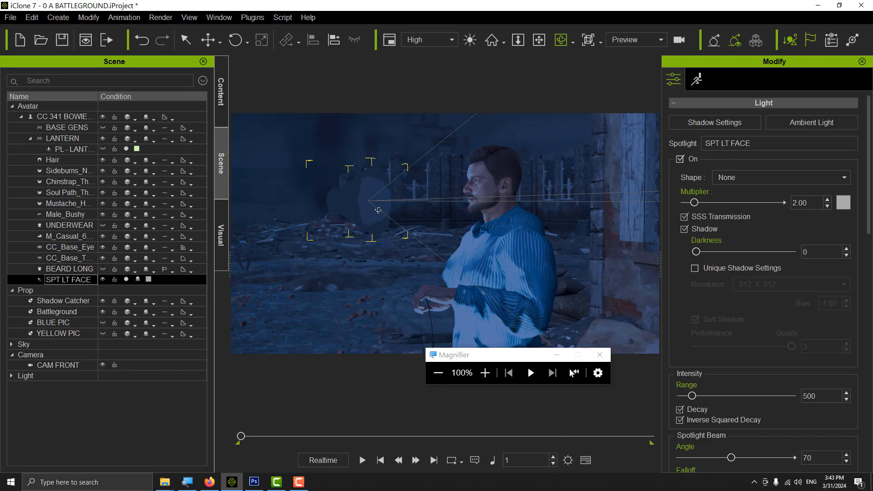
{"action": "left_click_drag", "start_coordinate": [511, 177], "coordinate": [502, 305]}
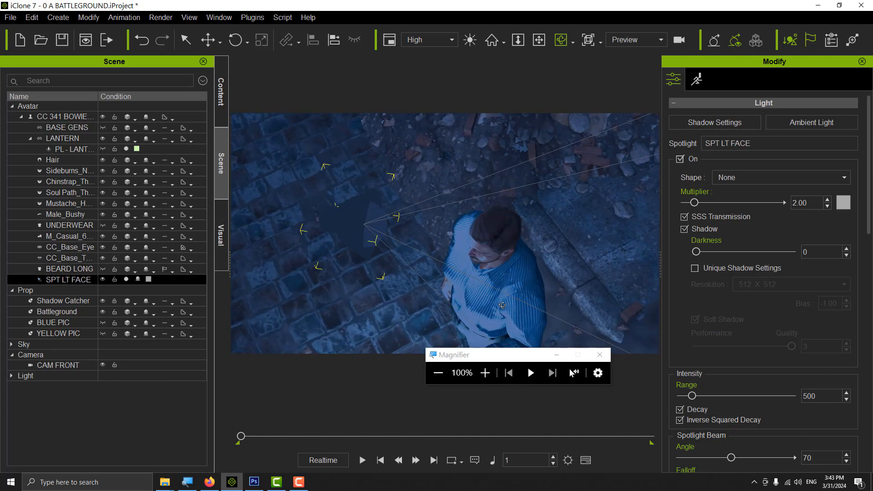
{"action": "left_click", "coordinate": [208, 39]}
{"action": "left_click_drag", "start_coordinate": [390, 238], "coordinate": [305, 340]}
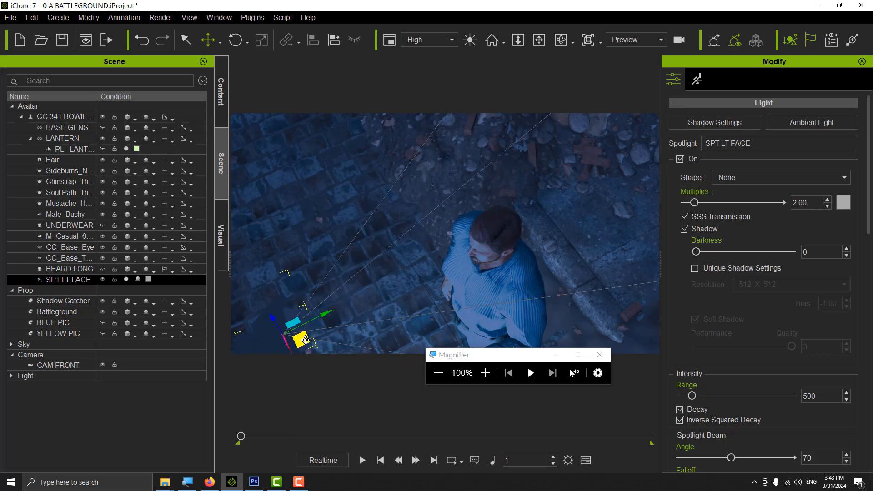
Hide the SPT LT FACE spotlight's gizmo again with the avatar seen from the front
{"action": "left_click", "coordinate": [562, 41]}
{"action": "left_click_drag", "start_coordinate": [540, 159], "coordinate": [528, 66]}
{"action": "left_click", "coordinate": [539, 39]}
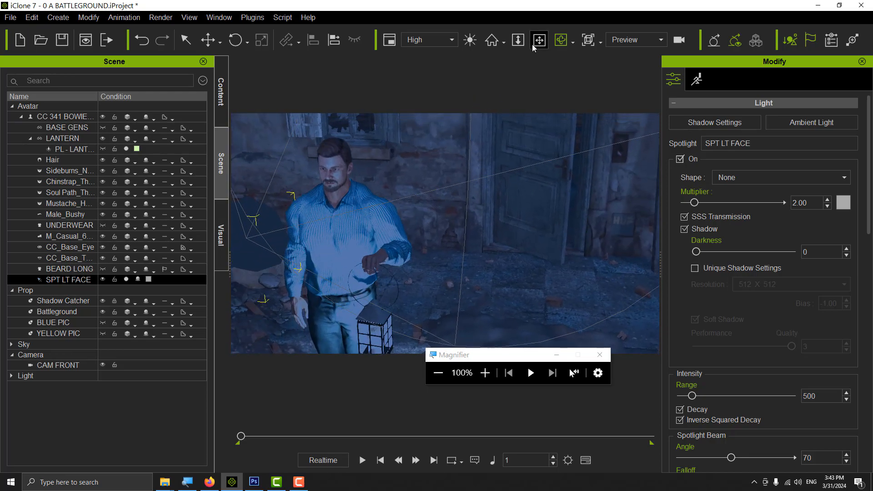
{"action": "left_click_drag", "start_coordinate": [389, 211], "coordinate": [455, 228]}
{"action": "scroll", "coordinate": [472, 242], "scroll_direction": "up", "scroll_amount": 4}
{"action": "left_click", "coordinate": [561, 39]}
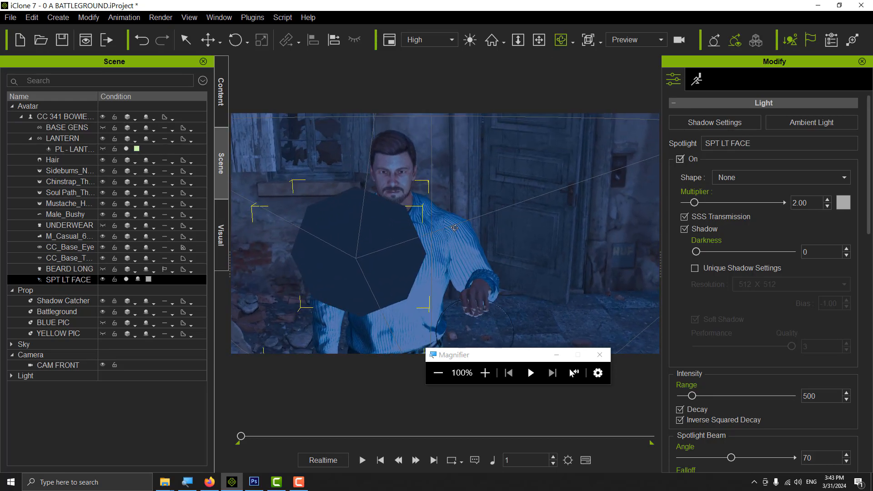
{"action": "left_click", "coordinate": [103, 279]}
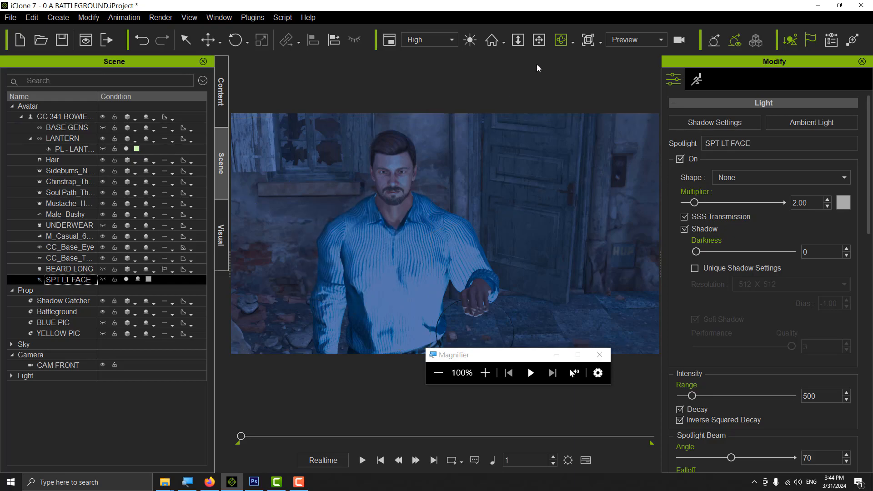
Open the scene's post effect settings and disable the LUT_Moonlight effect
{"action": "left_click", "coordinate": [540, 40]}
{"action": "left_click_drag", "start_coordinate": [516, 187], "coordinate": [459, 205]}
{"action": "left_click", "coordinate": [562, 40]}
{"action": "left_click", "coordinate": [539, 40]}
{"action": "left_click_drag", "start_coordinate": [507, 299], "coordinate": [453, 246]}
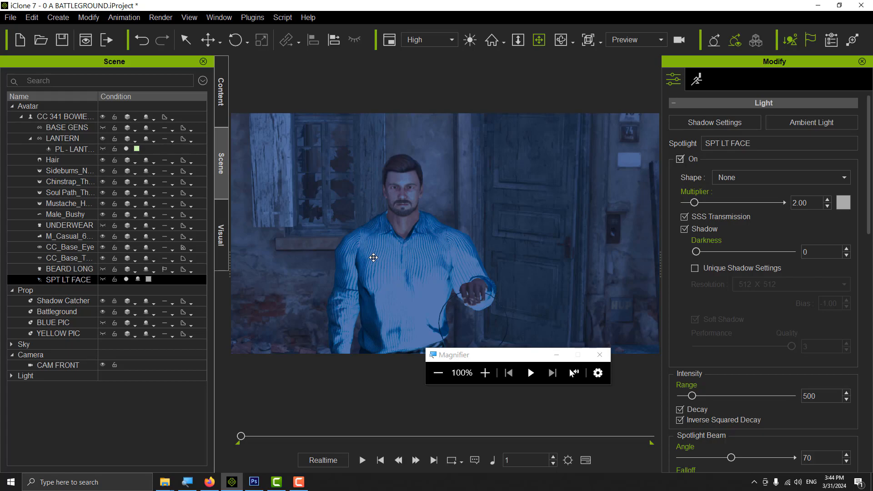
{"action": "left_click", "coordinate": [559, 44]}
{"action": "left_click", "coordinate": [223, 235]}
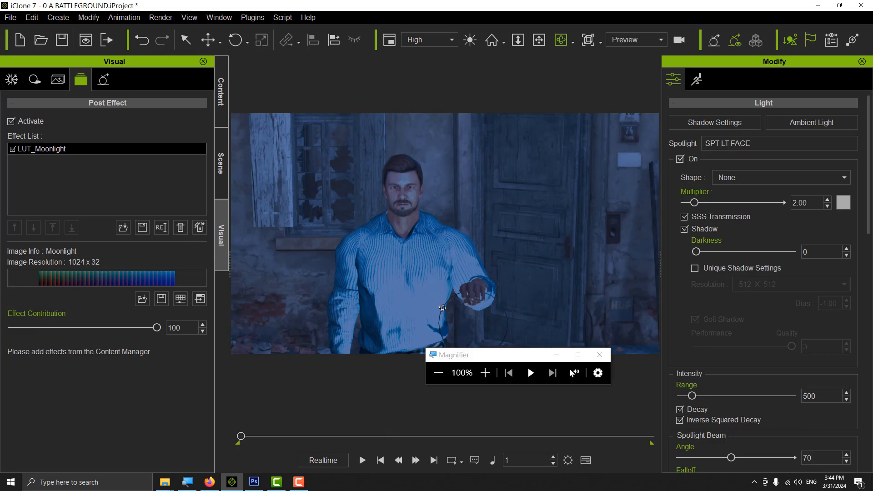
{"action": "left_click", "coordinate": [540, 40]}
{"action": "left_click_drag", "start_coordinate": [493, 245], "coordinate": [495, 132]}
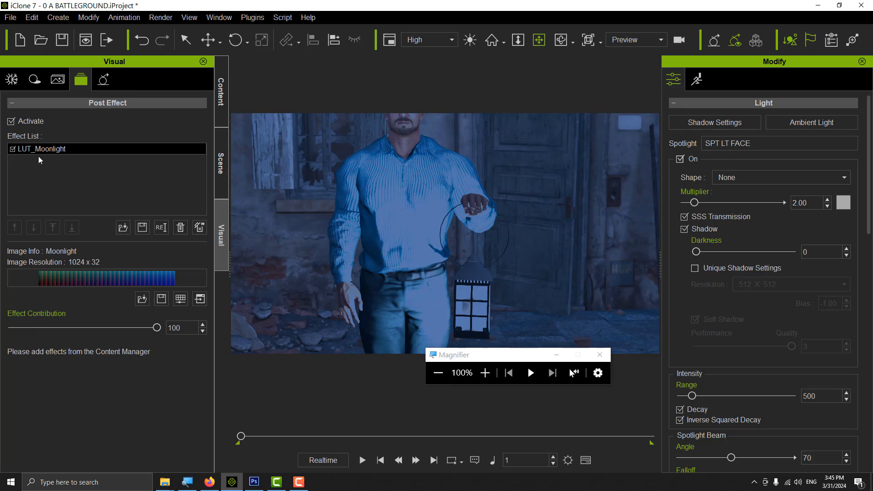
{"action": "left_click", "coordinate": [15, 149]}
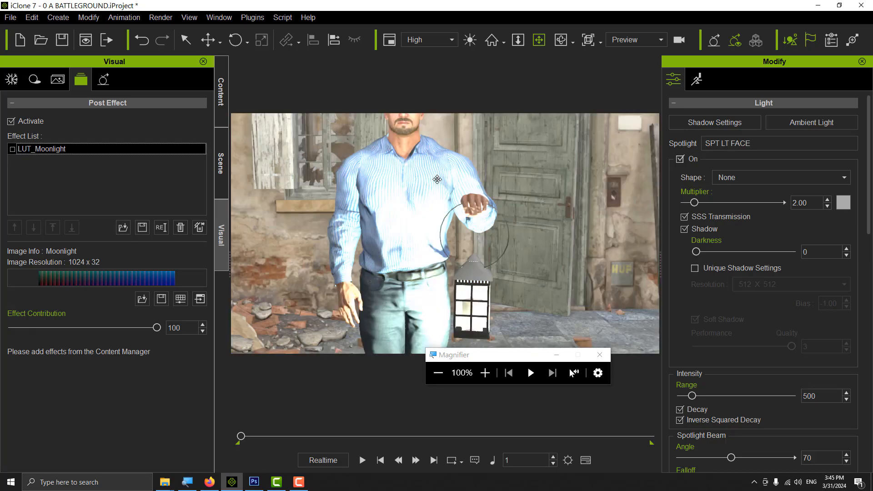
{"action": "left_click_drag", "start_coordinate": [446, 167], "coordinate": [462, 227]}
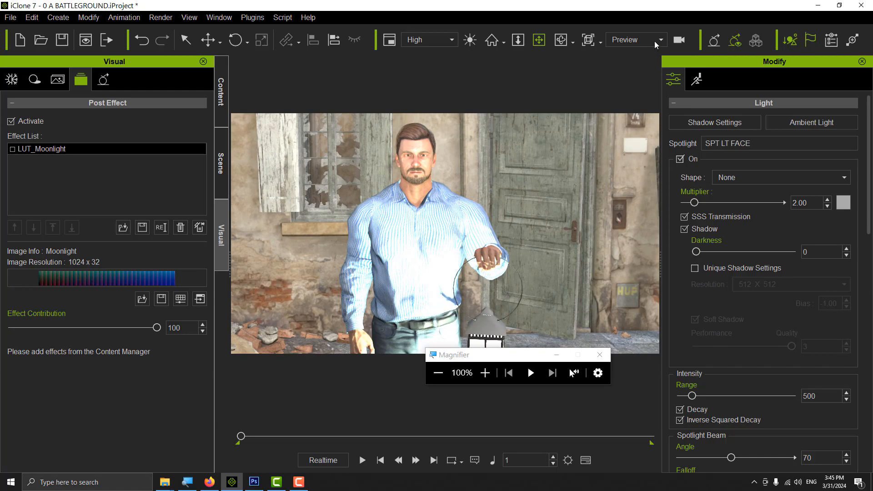
Select the CC 341 BOWIE HAIRY avatar in the viewport and view it from the side with the surrounding ruins
{"action": "left_click", "coordinate": [654, 40]}
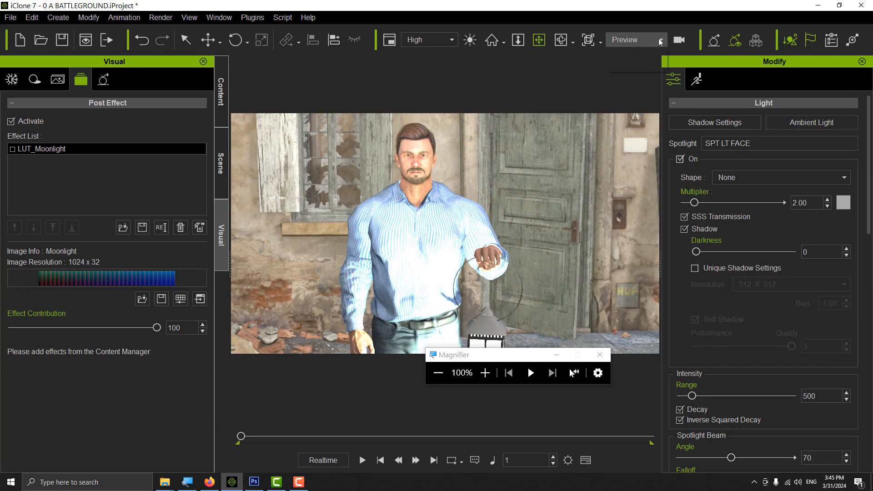
{"action": "left_click", "coordinate": [587, 97]}
{"action": "left_click_drag", "start_coordinate": [456, 333], "coordinate": [430, 302]}
{"action": "left_click", "coordinate": [480, 263]}
{"action": "left_click_drag", "start_coordinate": [499, 282], "coordinate": [306, 292]}
{"action": "left_click", "coordinate": [539, 39]}
{"action": "left_click_drag", "start_coordinate": [425, 225], "coordinate": [444, 175]}
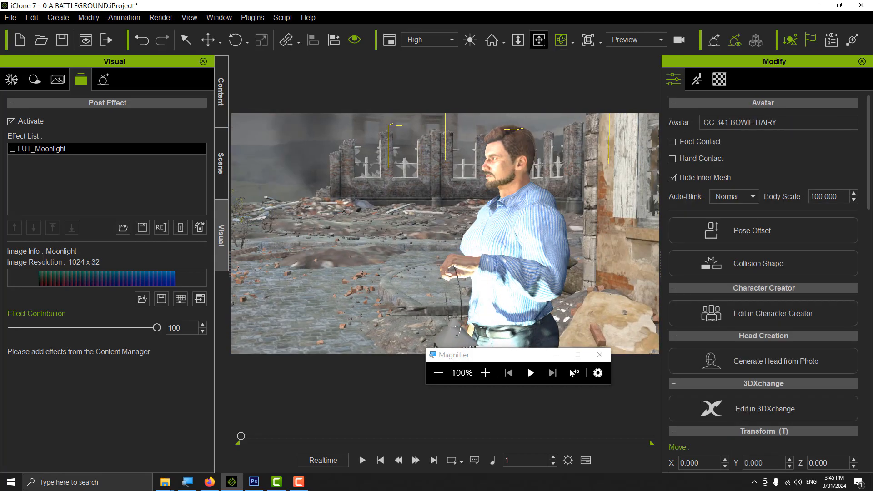
{"action": "scroll", "coordinate": [416, 215], "scroll_direction": "down", "scroll_amount": 5}
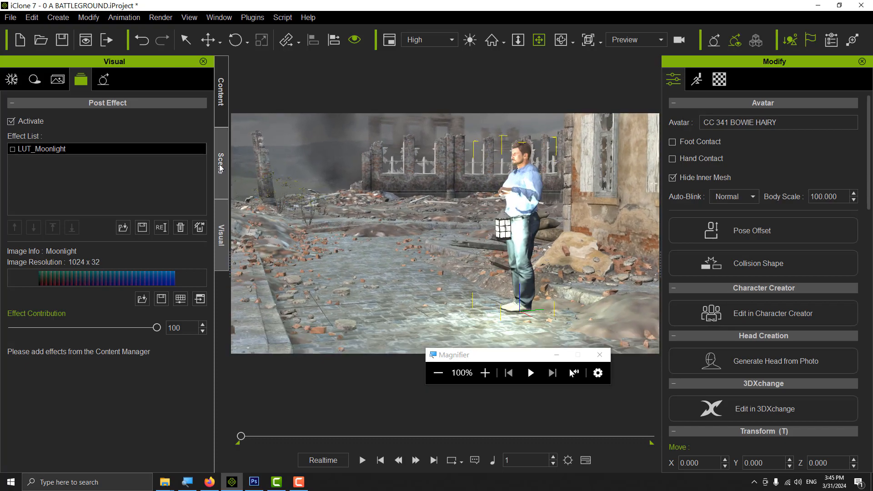
Show the scene's object list and magnify the screen to 250%
{"action": "left_click", "coordinate": [222, 189]}
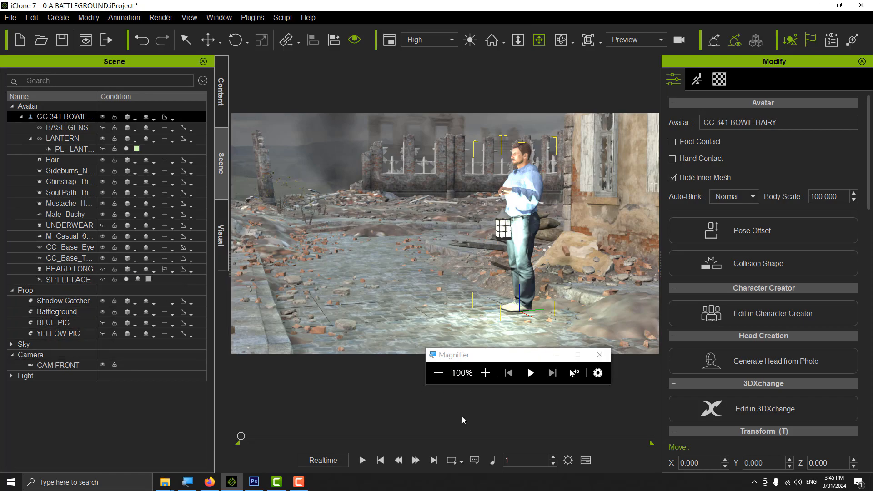
{"action": "left_click", "coordinate": [482, 373]}
{"action": "left_click", "coordinate": [482, 373]}
{"action": "left_click", "coordinate": [483, 373]}
{"action": "left_click", "coordinate": [482, 373]}
{"action": "left_click", "coordinate": [482, 373]}
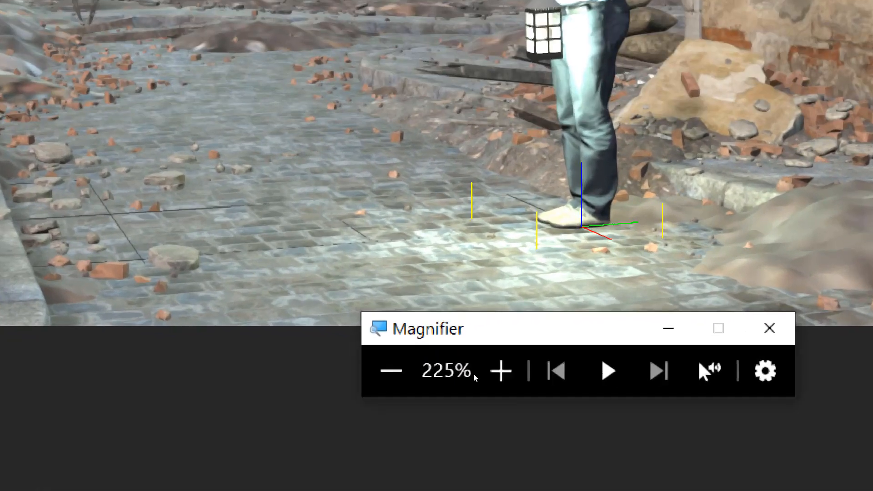
{"action": "left_click", "coordinate": [482, 373]}
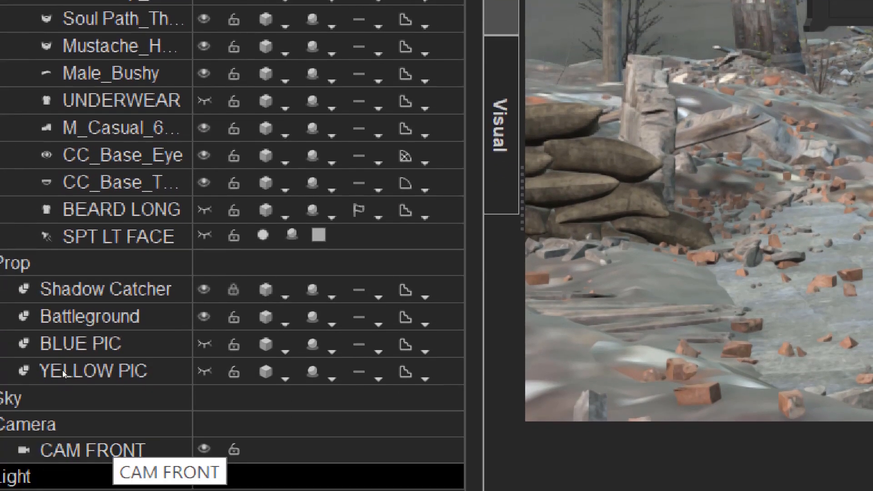
Examine the CAM FRONT camera and the blue picture plane in front of its lens from several angles
{"action": "key", "text": "Down"}
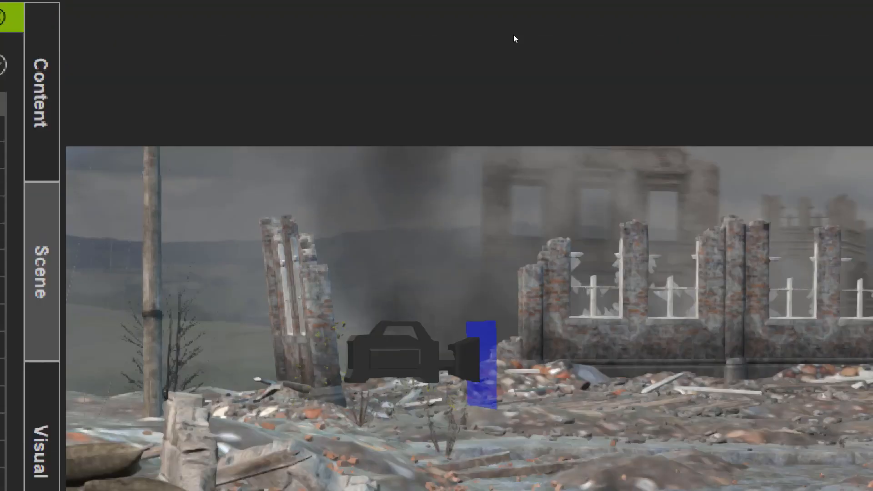
{"action": "left_click", "coordinate": [561, 37]}
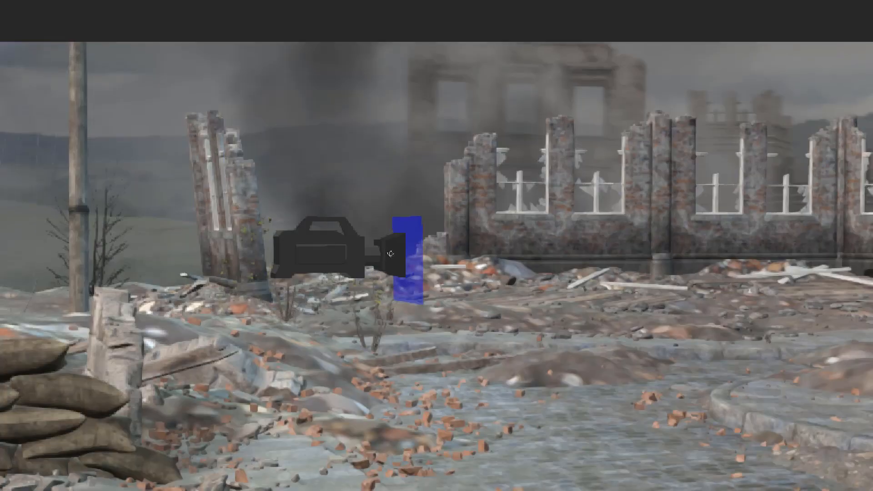
{"action": "left_click_drag", "start_coordinate": [403, 196], "coordinate": [463, 312]}
{"action": "left_click_drag", "start_coordinate": [439, 244], "coordinate": [453, 310]}
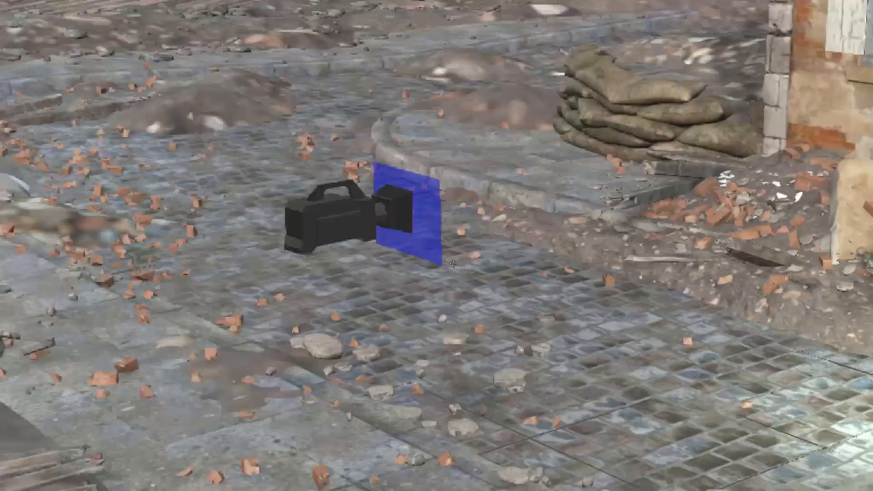
{"action": "left_click_drag", "start_coordinate": [454, 264], "coordinate": [430, 210]}
{"action": "left_click_drag", "start_coordinate": [433, 175], "coordinate": [441, 213]}
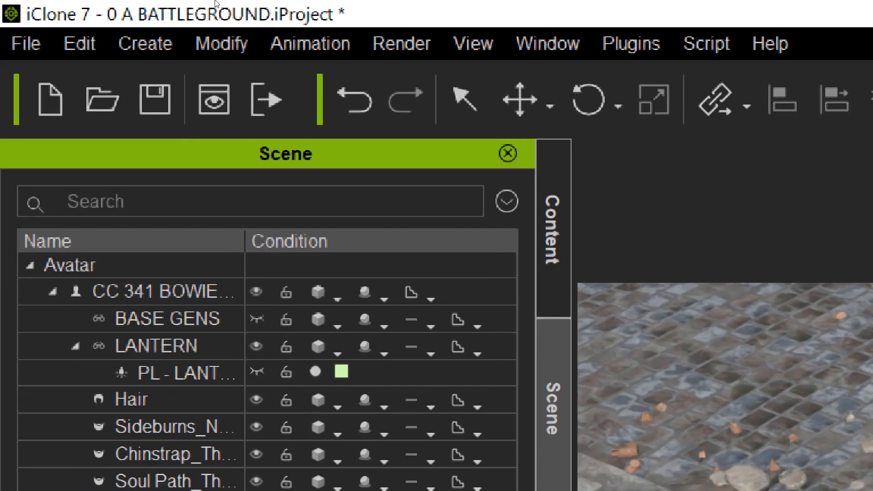
View the selected CAM FRONT camera together with the avatar on the cobbled street, and restore the screen magnification to 100%
{"action": "key", "text": "w"}
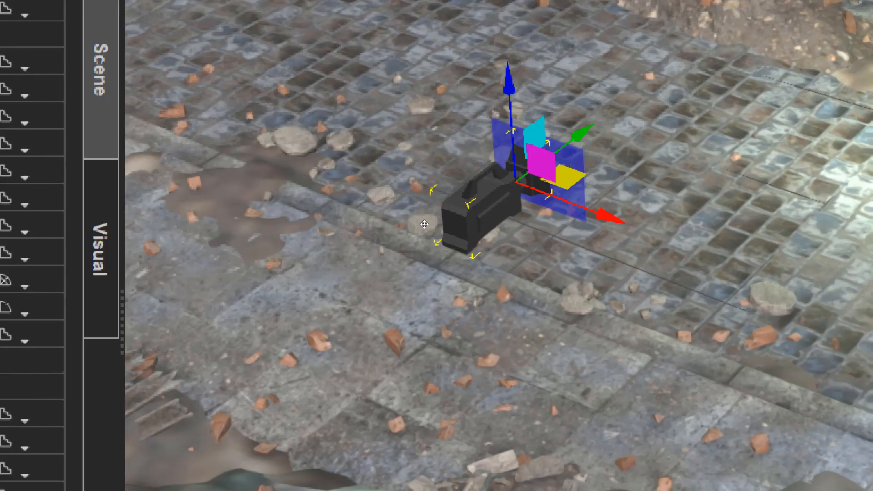
{"action": "left_click_drag", "start_coordinate": [426, 224], "coordinate": [408, 234]}
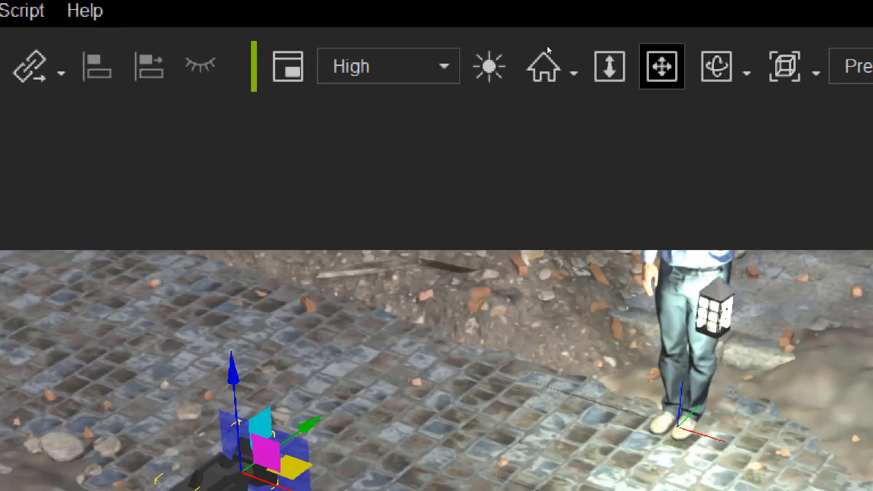
{"action": "left_click", "coordinate": [717, 67]}
{"action": "left_click_drag", "start_coordinate": [489, 259], "coordinate": [386, 235]}
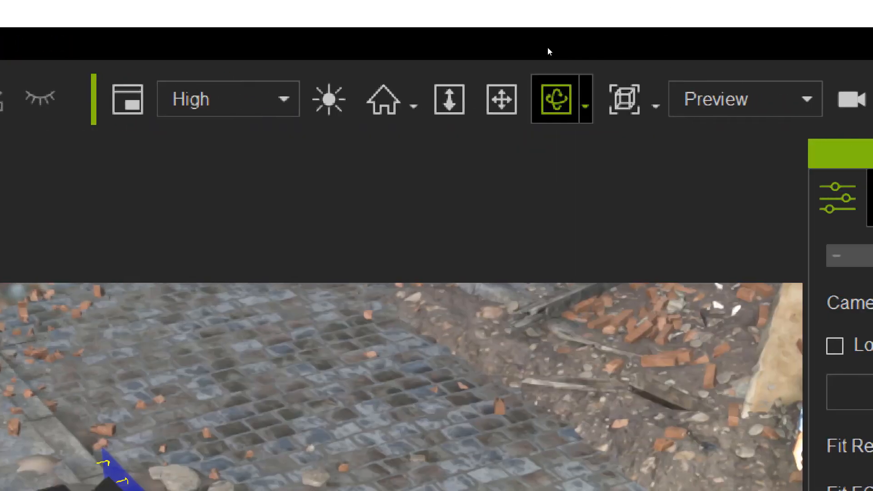
{"action": "left_click_drag", "start_coordinate": [460, 318], "coordinate": [591, 175]}
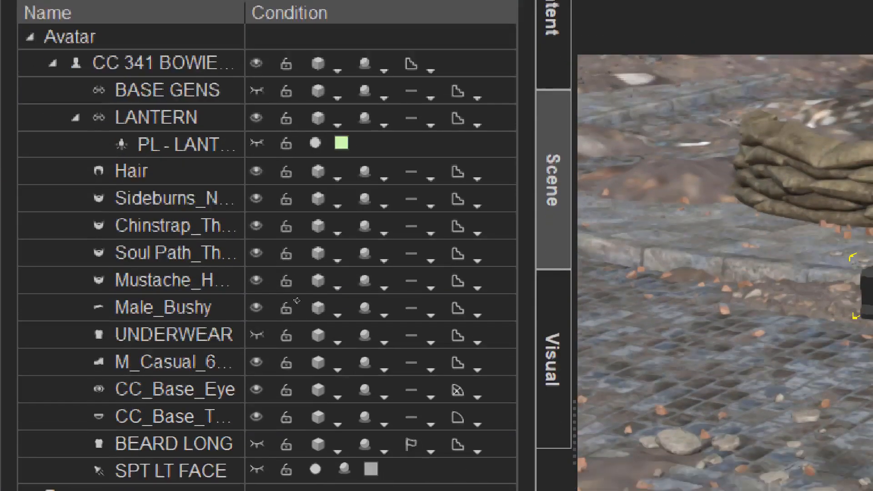
{"action": "left_click", "coordinate": [443, 379]}
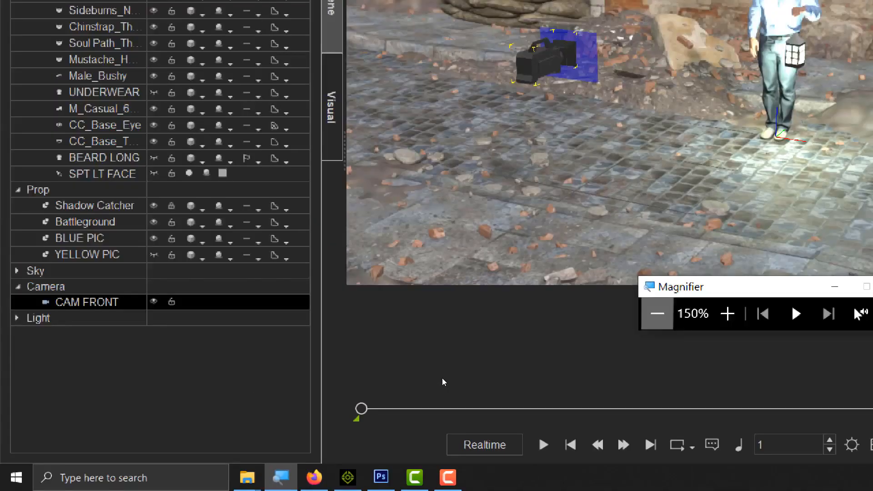
{"action": "left_click", "coordinate": [444, 382]}
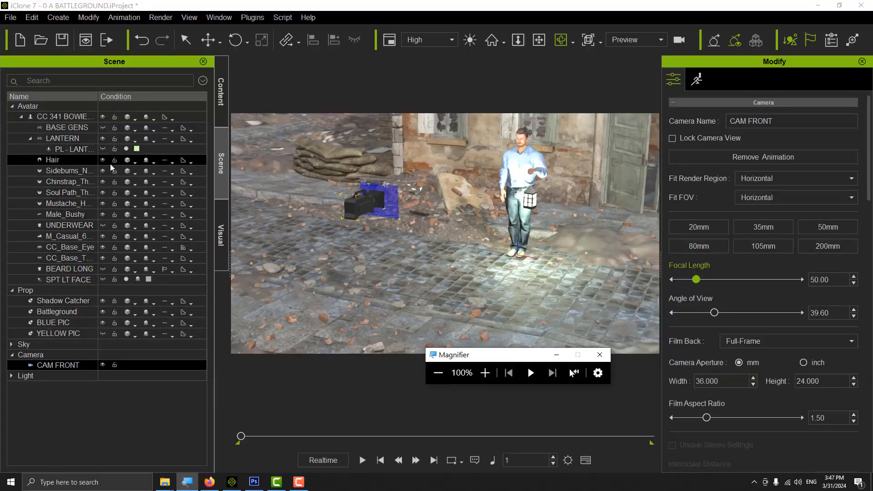
Show the PL - LANTERN point light's gizmo, inspect it closely at the avatar's lantern, and hide it again
{"action": "left_click", "coordinate": [102, 151]}
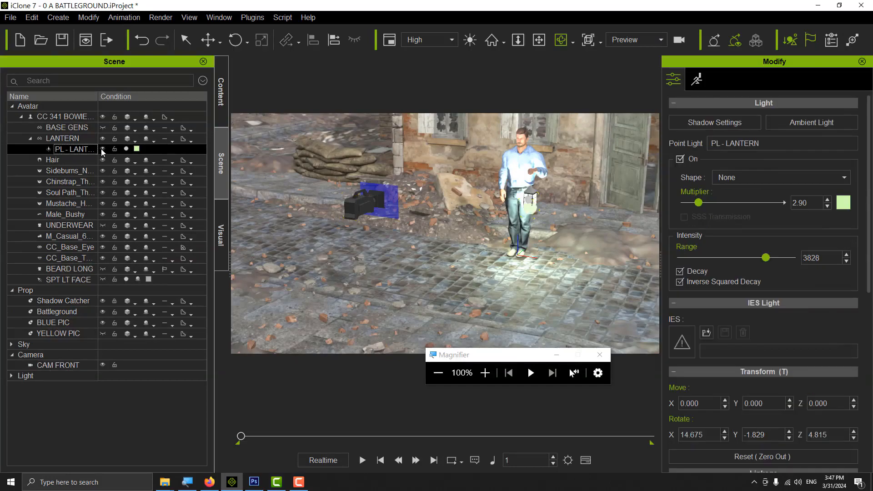
{"action": "left_click", "coordinate": [539, 40]}
{"action": "left_click_drag", "start_coordinate": [580, 209], "coordinate": [515, 240]}
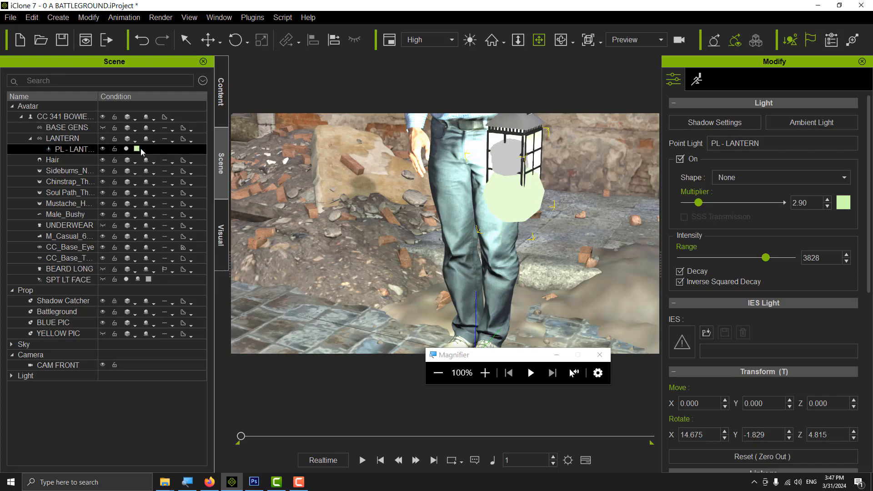
{"action": "left_click", "coordinate": [103, 150]}
{"action": "scroll", "coordinate": [461, 197], "scroll_direction": "down", "scroll_amount": 10}
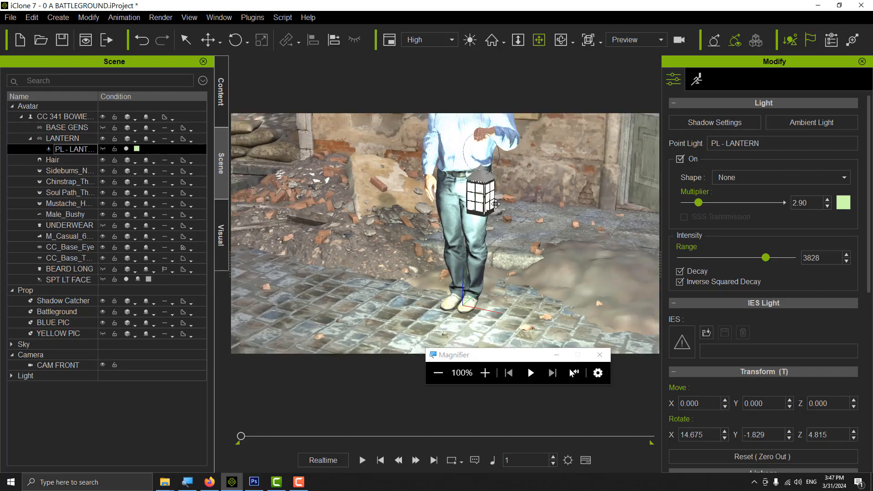
{"action": "left_click_drag", "start_coordinate": [435, 224], "coordinate": [461, 229]}
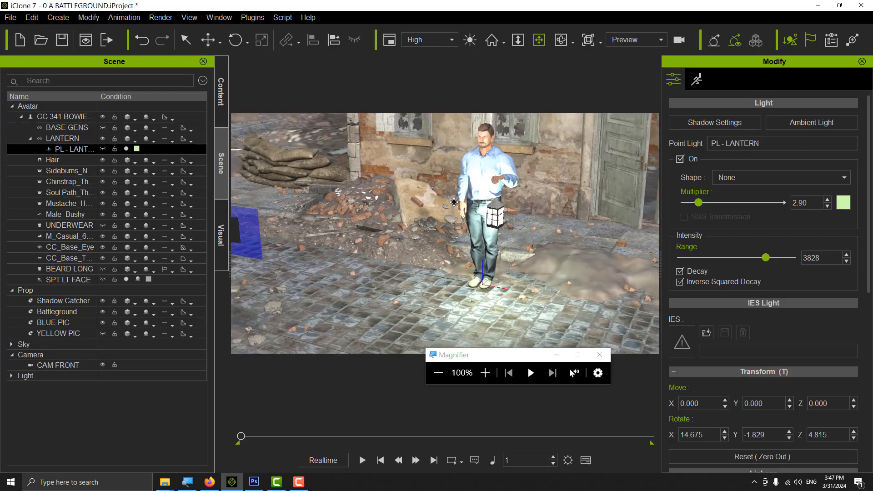
Hide the BLUE PIC prop and show the YELLOW PIC prop in front of the camera
{"action": "left_click", "coordinate": [561, 39]}
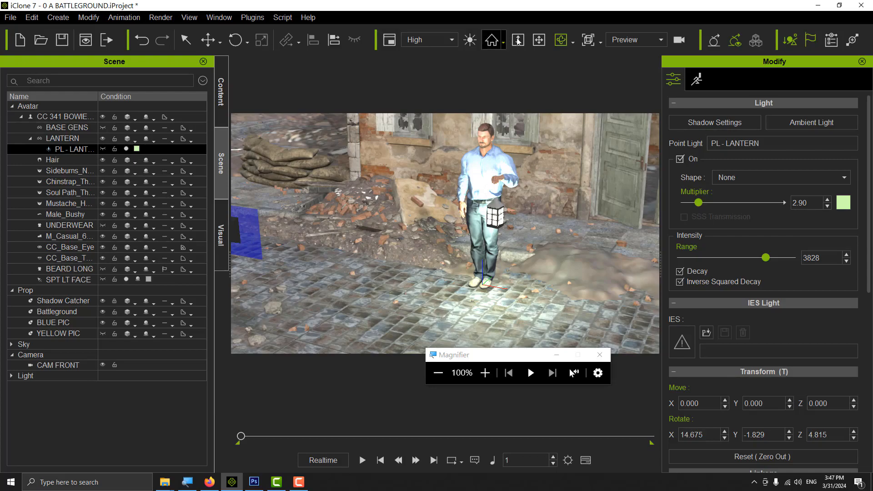
{"action": "left_click", "coordinate": [539, 40]}
{"action": "left_click_drag", "start_coordinate": [412, 231], "coordinate": [445, 218]}
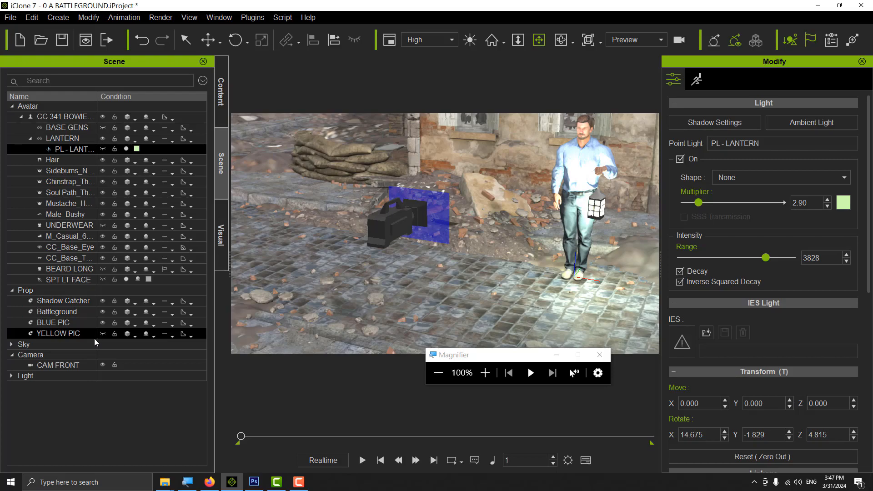
{"action": "left_click", "coordinate": [102, 325]}
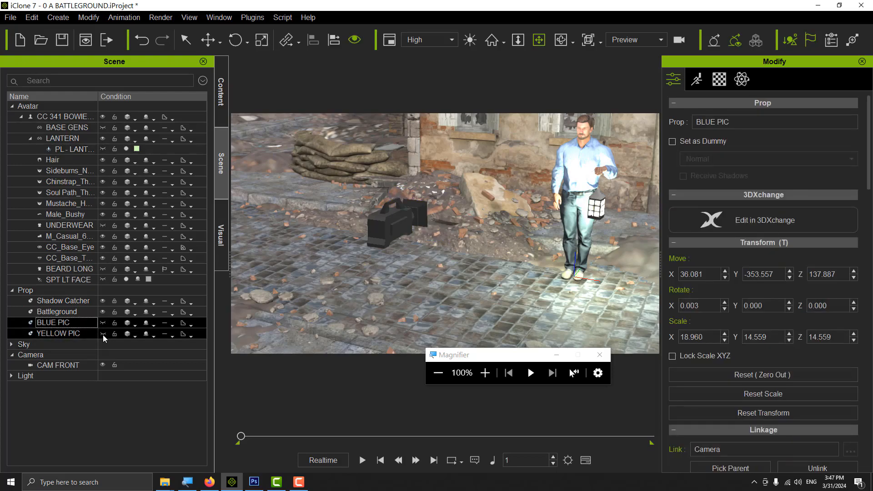
{"action": "left_click", "coordinate": [103, 334]}
{"action": "scroll", "coordinate": [409, 218], "scroll_direction": "up", "scroll_amount": 5}
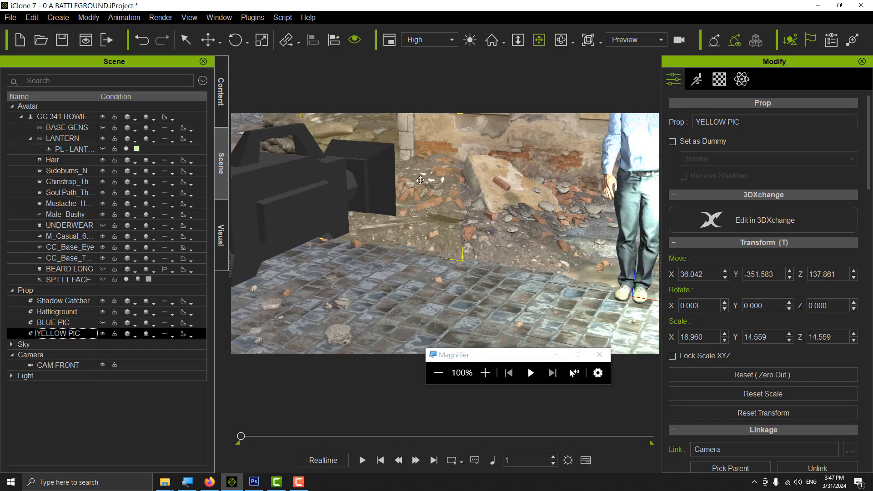
{"action": "middle_click_drag", "start_coordinate": [424, 177], "coordinate": [440, 244]}
{"action": "scroll", "coordinate": [441, 245], "scroll_direction": "down", "scroll_amount": 5}
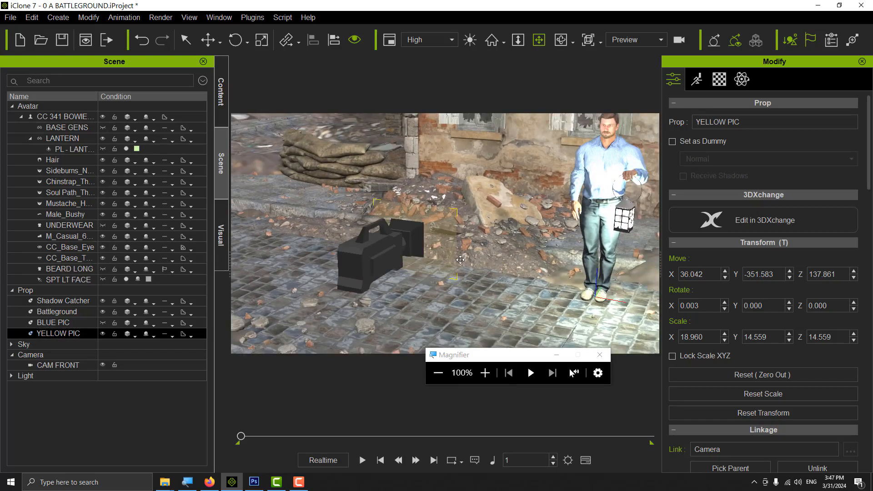
Select the CAM FRONT camera in the viewport and move it along its X axis closer to the avatar
{"action": "left_click", "coordinate": [407, 240]}
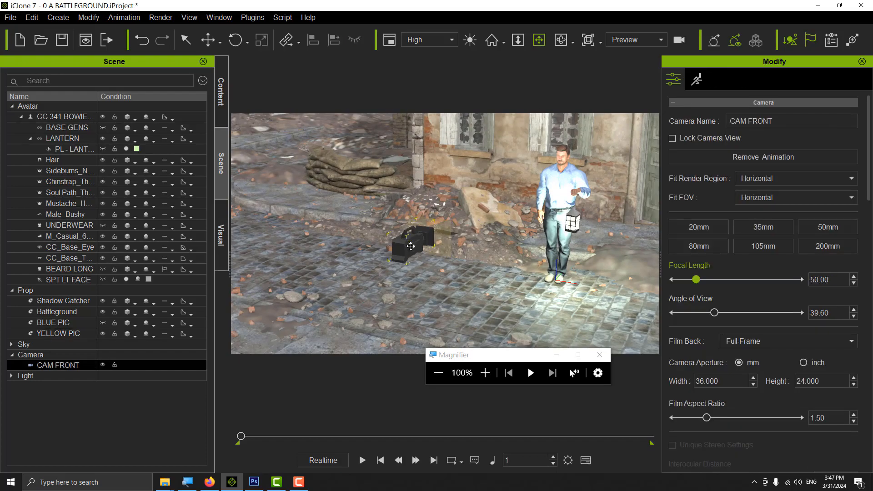
{"action": "left_click", "coordinate": [210, 41]}
{"action": "left_click_drag", "start_coordinate": [464, 244], "coordinate": [566, 263]}
{"action": "left_click_drag", "start_coordinate": [549, 301], "coordinate": [506, 301]}
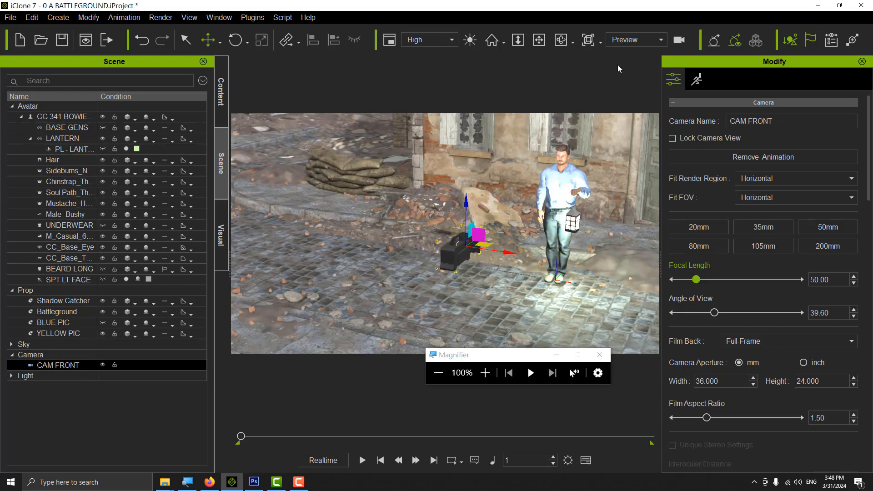
View the scene through CAM FRONT and swap the visible YELLOW PIC prop for BLUE PIC
{"action": "left_click", "coordinate": [662, 41]}
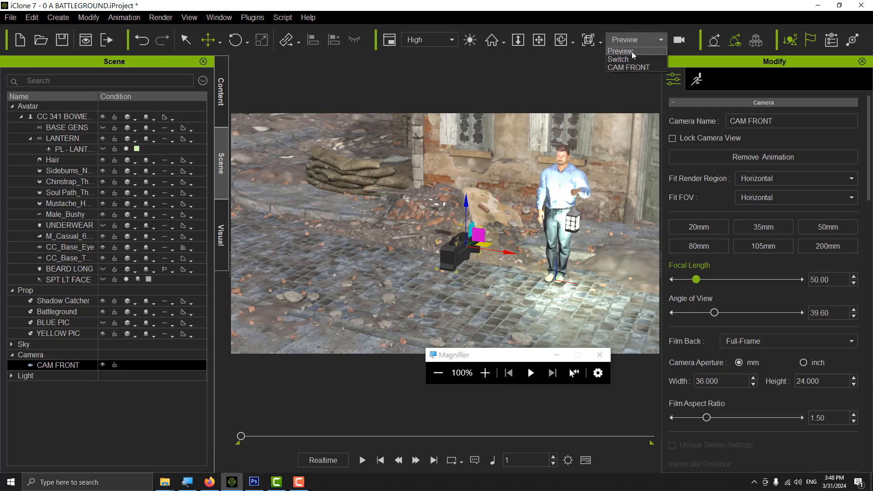
{"action": "left_click", "coordinate": [637, 68]}
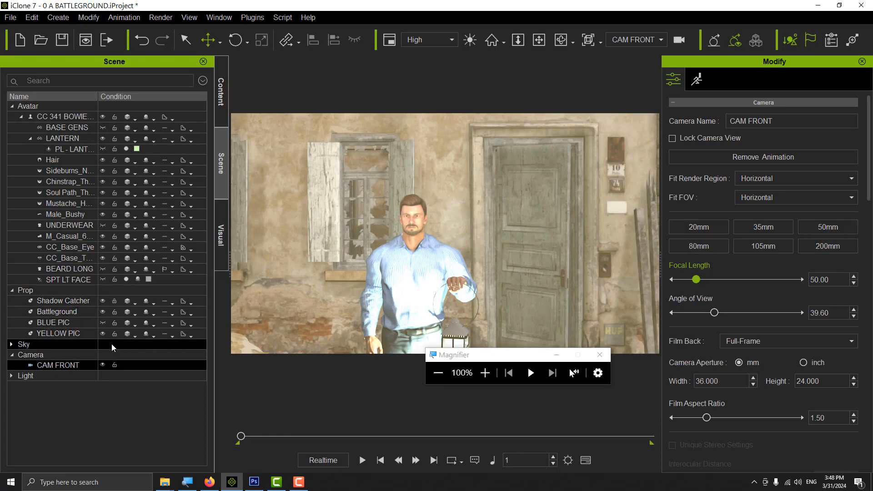
{"action": "left_click", "coordinate": [104, 335]}
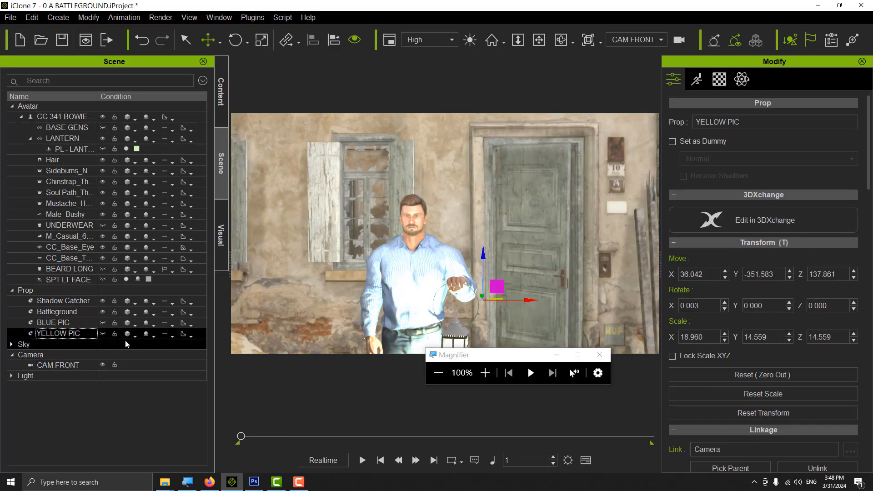
{"action": "left_click", "coordinate": [105, 323]}
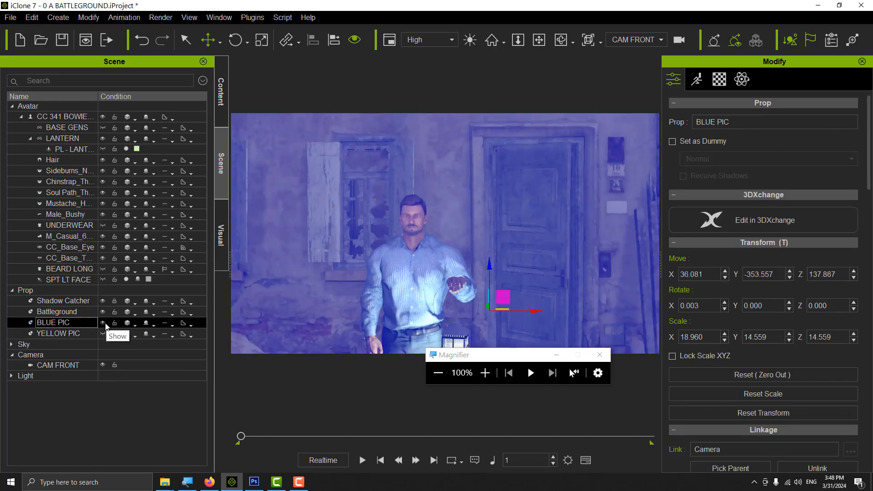
Select the CC 341 BOWIE HAIRY avatar and reframe the CAM FRONT shot to include the whole lantern
{"action": "left_click", "coordinate": [540, 40]}
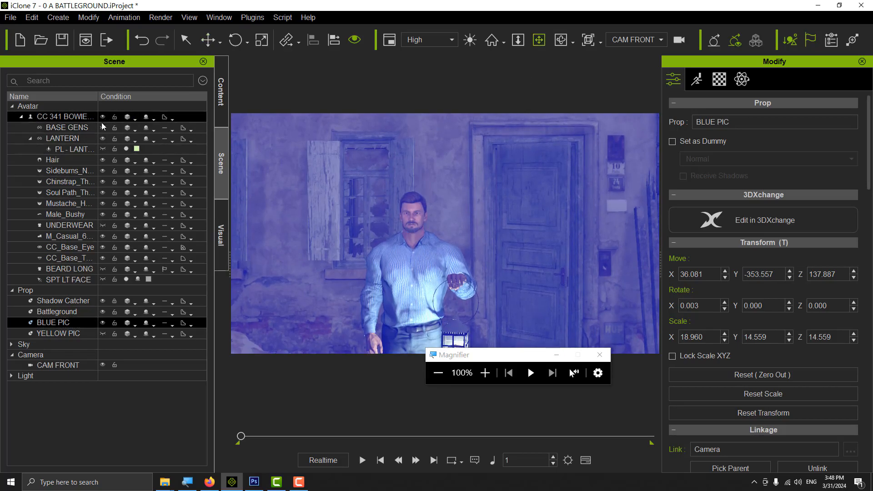
{"action": "left_click", "coordinate": [77, 116]}
{"action": "left_click_drag", "start_coordinate": [446, 300], "coordinate": [446, 237]}
{"action": "mouse_move", "coordinate": [449, 254]}
{"action": "left_mouse_down"}
{"action": "mouse_move", "coordinate": [478, 287]}
{"action": "mouse_move", "coordinate": [414, 251]}
{"action": "mouse_move", "coordinate": [302, 337]}
{"action": "mouse_move", "coordinate": [195, 234]}
{"action": "mouse_move", "coordinate": [352, 206]}
{"action": "mouse_move", "coordinate": [553, 216]}
{"action": "mouse_move", "coordinate": [626, 260]}
{"action": "mouse_move", "coordinate": [430, 244]}
{"action": "mouse_move", "coordinate": [378, 267]}
{"action": "mouse_move", "coordinate": [440, 274]}
{"action": "mouse_move", "coordinate": [455, 257]}
{"action": "left_mouse_up"}
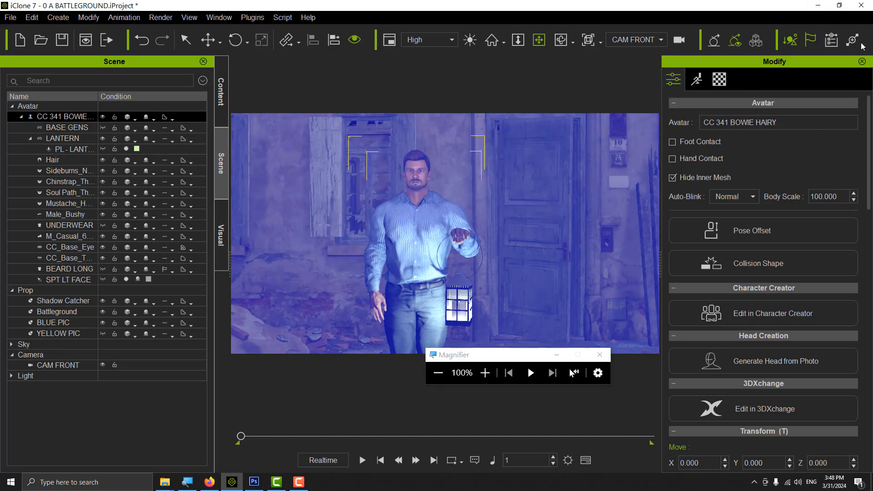
Open the BLUE PIC prop's material settings and bring up its material colors
{"action": "left_click", "coordinate": [720, 82]}
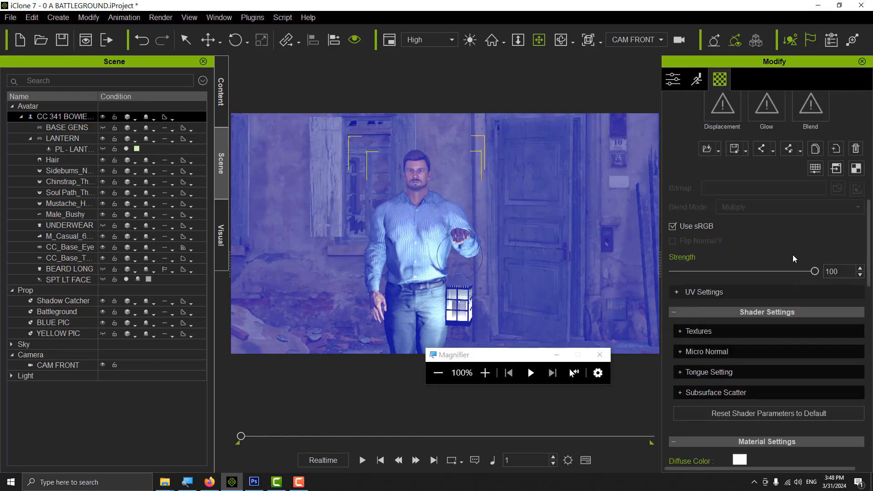
{"action": "scroll", "coordinate": [719, 268], "scroll_direction": "up", "scroll_amount": 10}
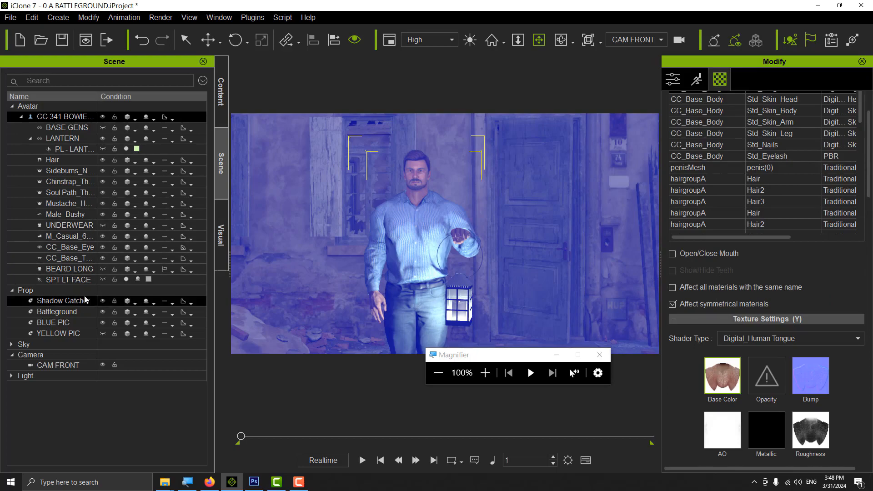
{"action": "left_click", "coordinate": [78, 326]}
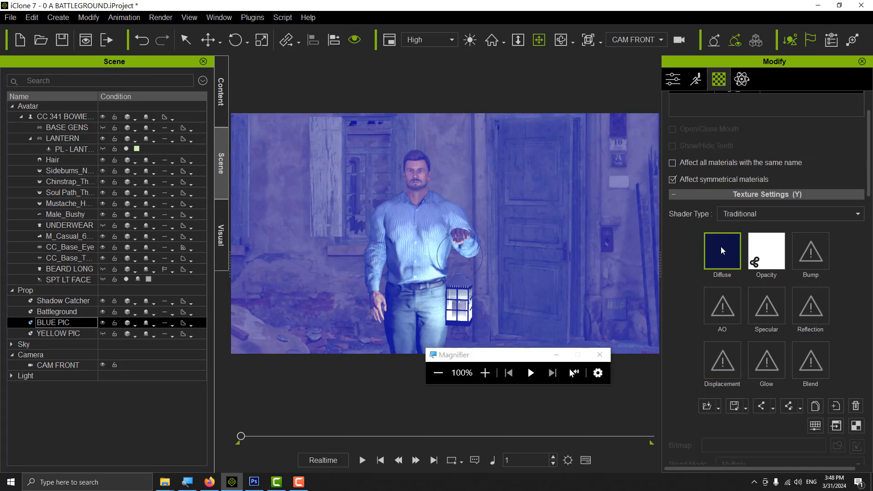
{"action": "scroll", "coordinate": [686, 288], "scroll_direction": "down", "scroll_amount": 5}
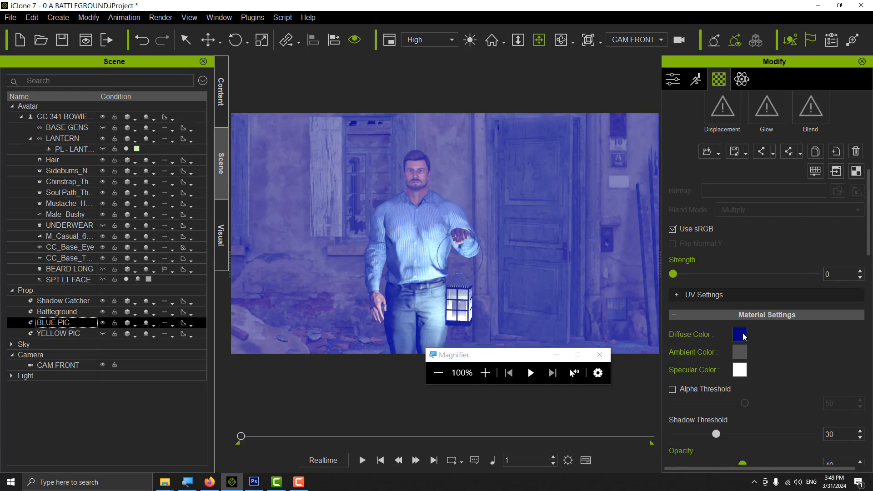
Try a darkened teal blue, #004667, as BLUE PIC's diffuse color and compare it against the scene
{"action": "left_click", "coordinate": [740, 335]}
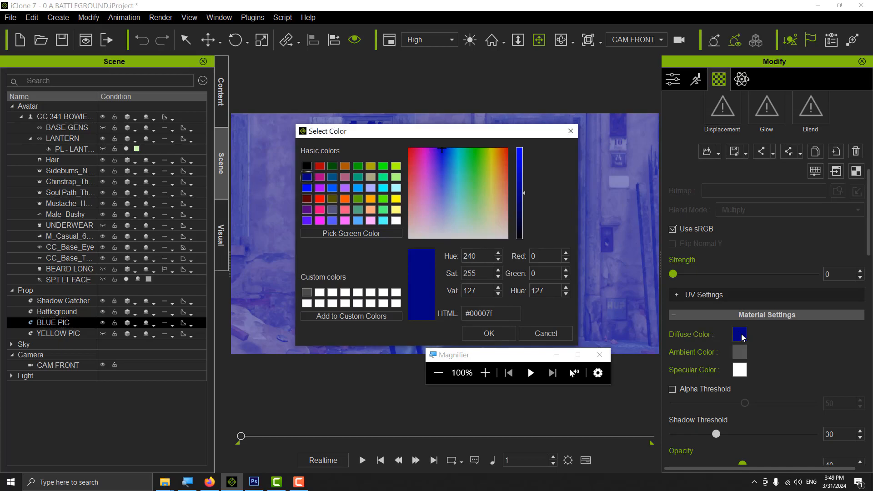
{"action": "left_click", "coordinate": [332, 177]}
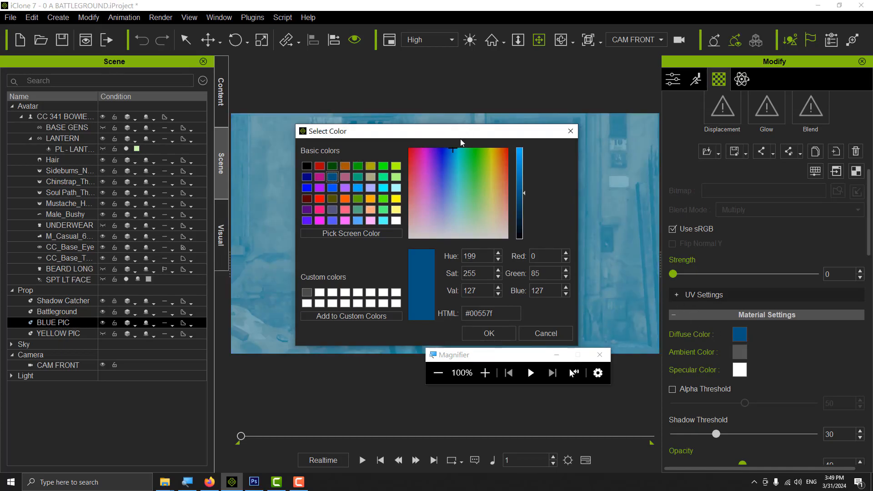
{"action": "left_click_drag", "start_coordinate": [469, 135], "coordinate": [207, 172]}
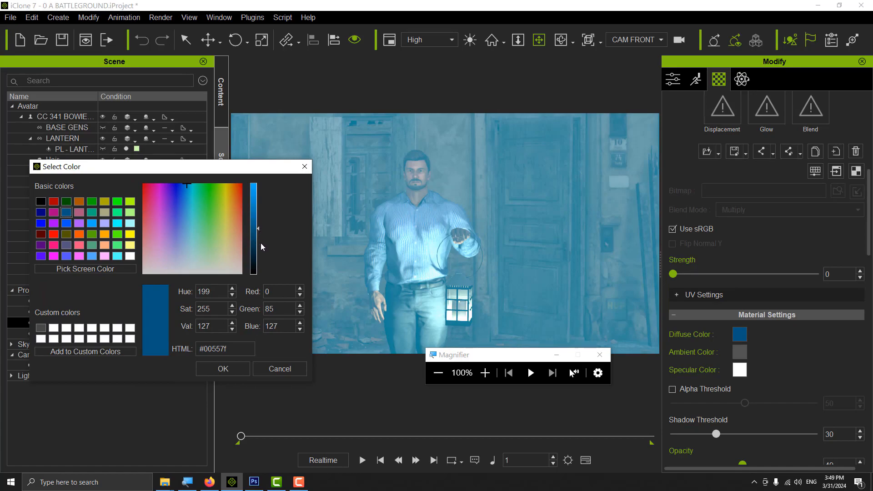
{"action": "mouse_move", "coordinate": [258, 229]}
{"action": "left_mouse_down"}
{"action": "mouse_move", "coordinate": [267, 192]}
{"action": "mouse_move", "coordinate": [268, 267]}
{"action": "mouse_move", "coordinate": [266, 238]}
{"action": "left_mouse_up"}
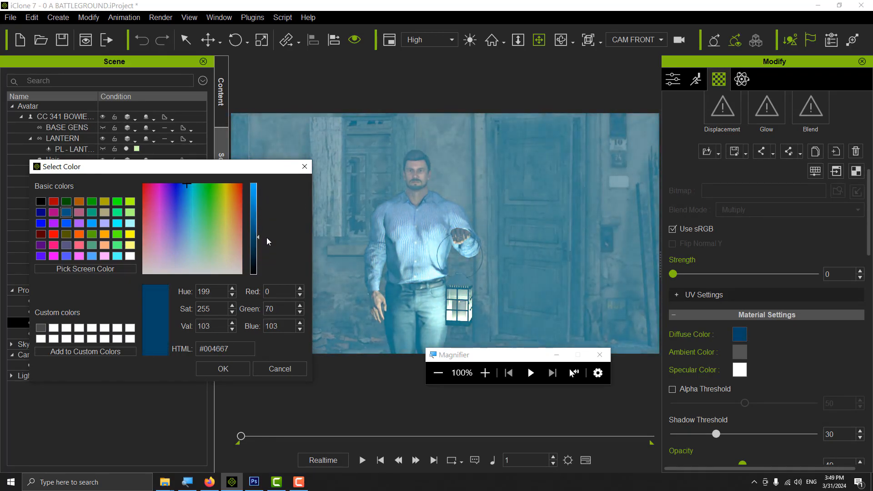
{"action": "left_click_drag", "start_coordinate": [230, 171], "coordinate": [325, 180]}
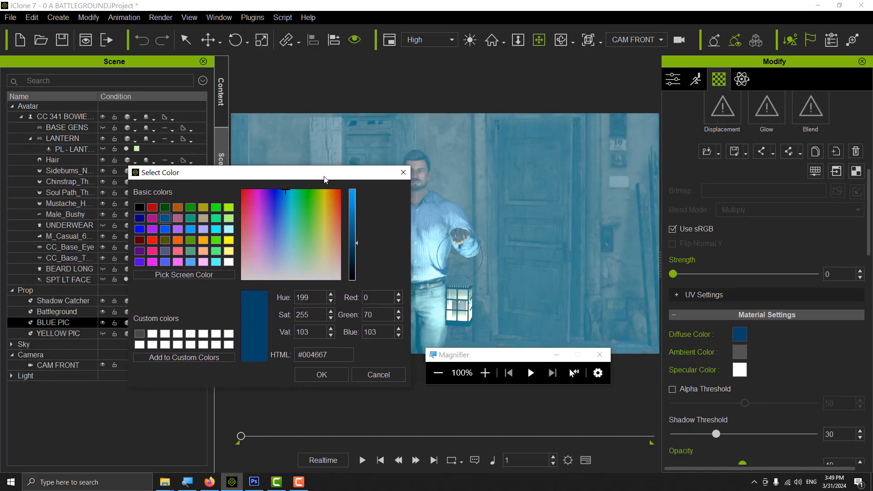
Set BLUE PIC's diffuse color to a very dark pure blue, #000038, and accept it
{"action": "left_click", "coordinate": [139, 219]}
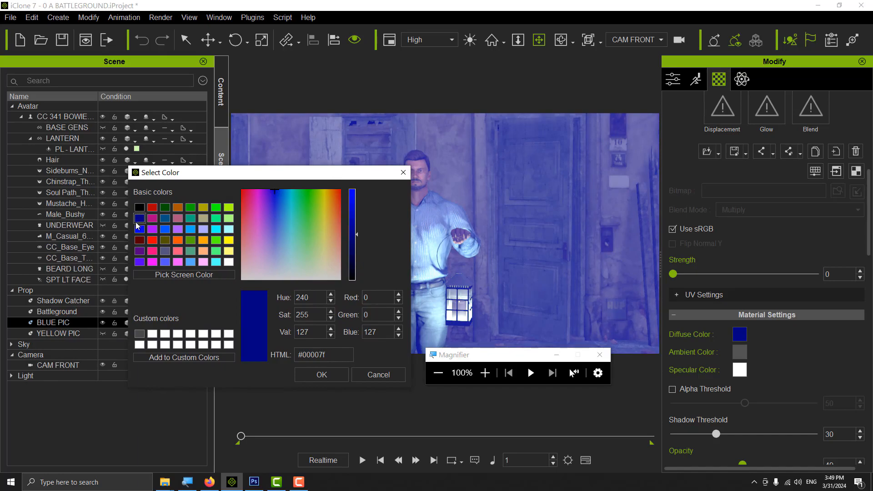
{"action": "left_click", "coordinate": [139, 229]}
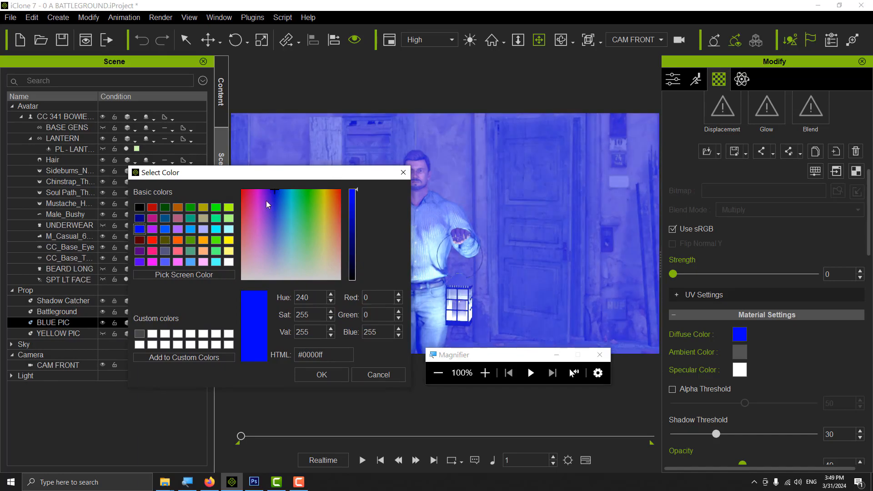
{"action": "left_click_drag", "start_coordinate": [327, 178], "coordinate": [288, 271]}
{"action": "left_click", "coordinate": [294, 199]}
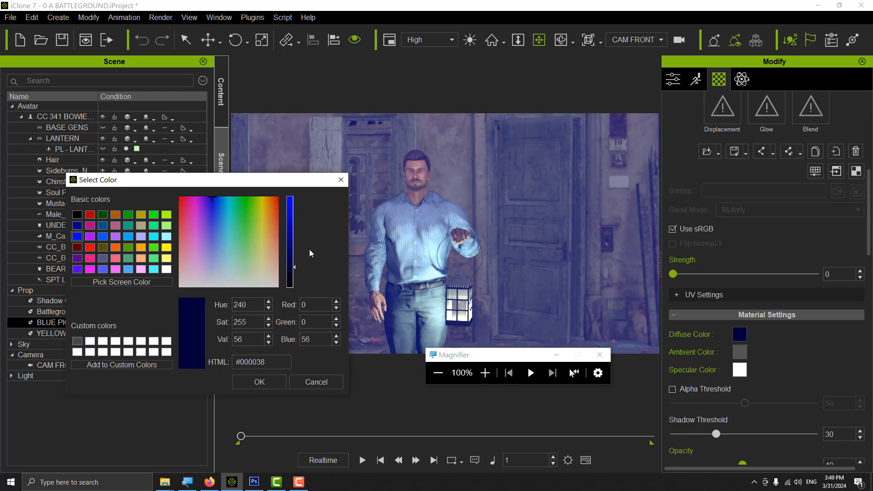
{"action": "left_click", "coordinate": [259, 382]}
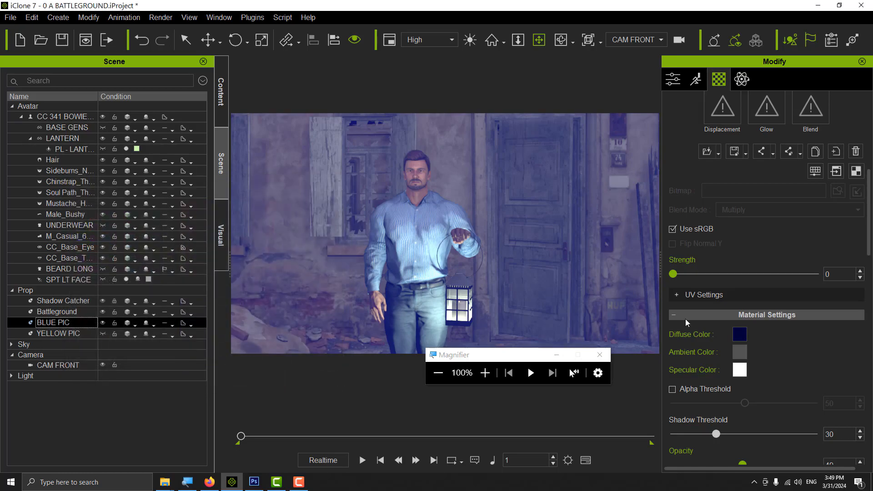
Test BLUE PIC at full opacity and settle its opacity on 62
{"action": "scroll", "coordinate": [801, 336], "scroll_direction": "down", "scroll_amount": 2}
{"action": "scroll", "coordinate": [783, 348], "scroll_direction": "down", "scroll_amount": 1}
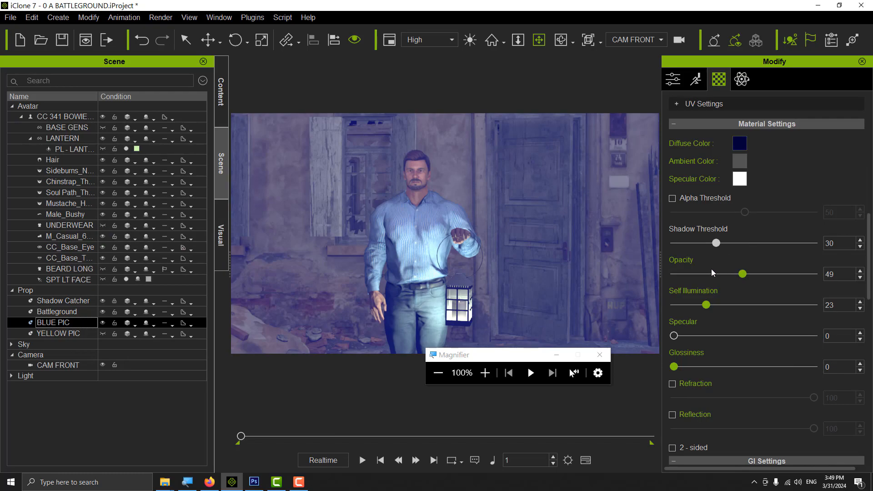
{"action": "left_click_drag", "start_coordinate": [743, 274], "coordinate": [821, 273]}
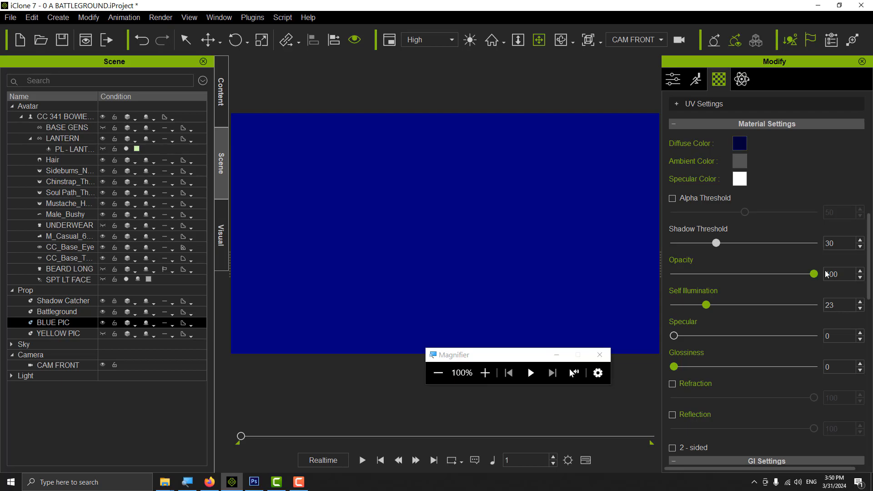
{"action": "left_click_drag", "start_coordinate": [817, 274], "coordinate": [763, 271]}
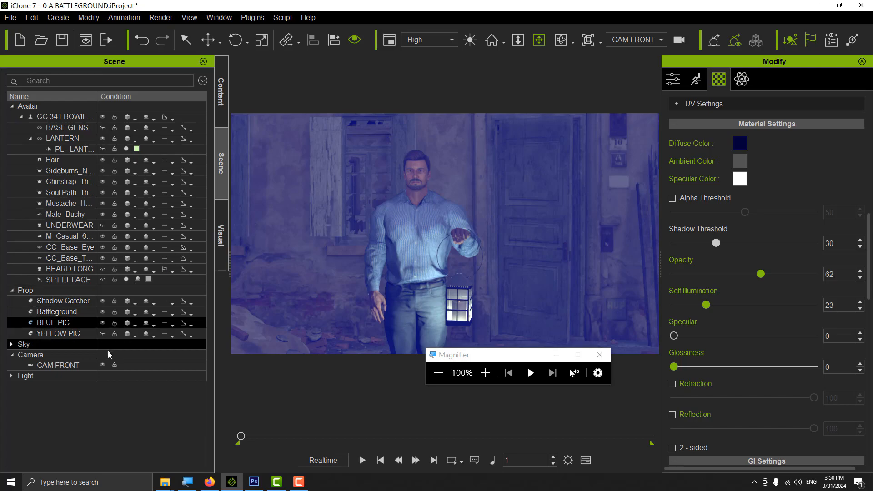
Hide BLUE PIC and preview the LUT_Moonlight post effect by enabling it and disabling it again
{"action": "left_click", "coordinate": [101, 323]}
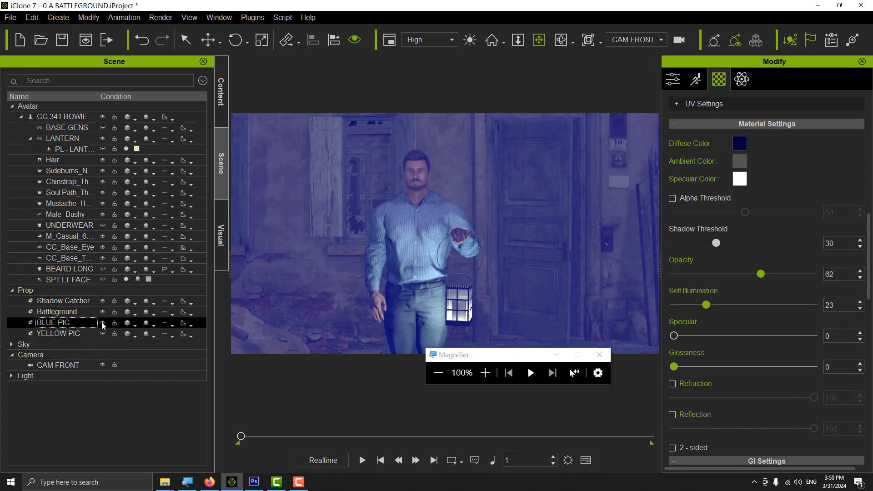
{"action": "left_click", "coordinate": [103, 323]}
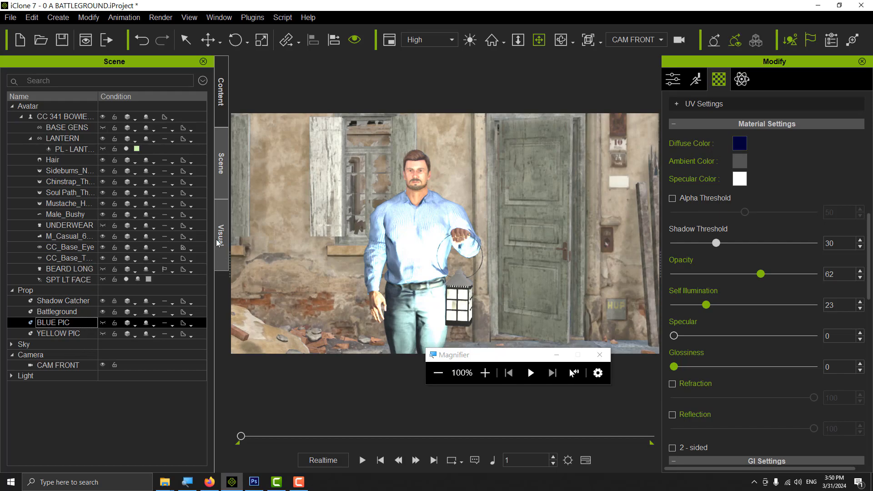
{"action": "left_click", "coordinate": [220, 242]}
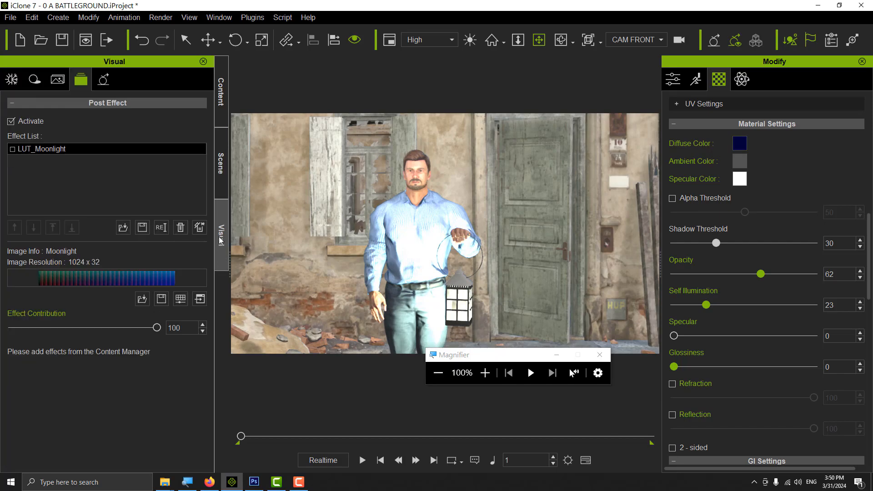
{"action": "left_click", "coordinate": [13, 150]}
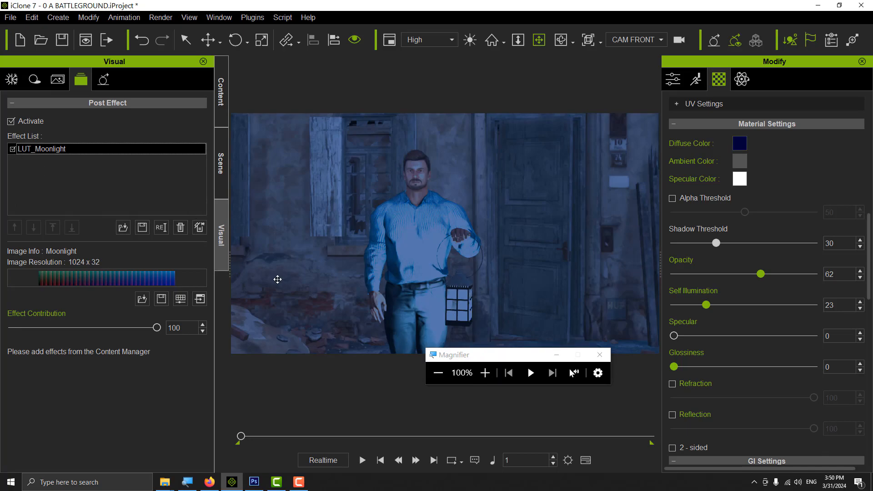
{"action": "left_click", "coordinate": [14, 149]}
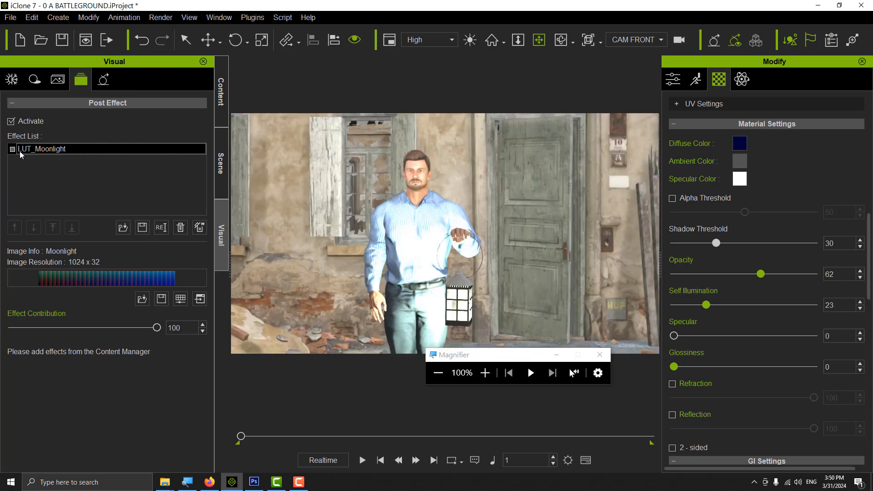
Go back to the scene's object list and make BLUE PIC visible again
{"action": "left_click", "coordinate": [227, 114]}
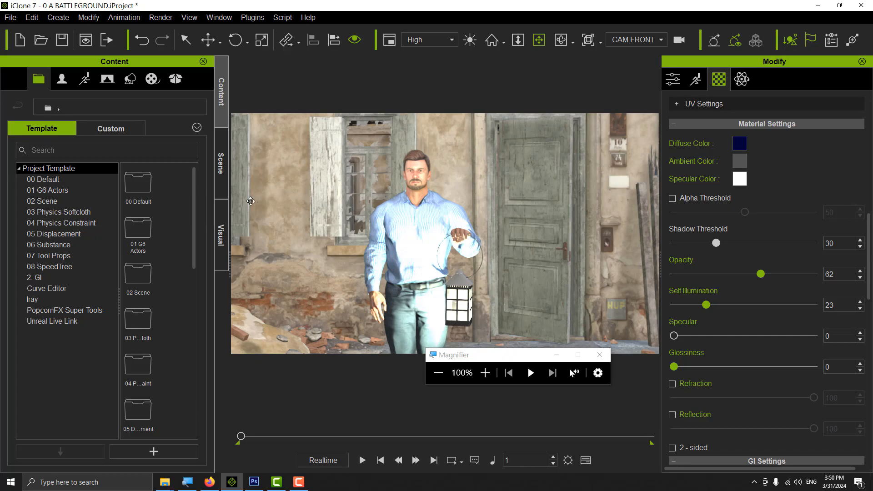
{"action": "left_click", "coordinate": [222, 235]}
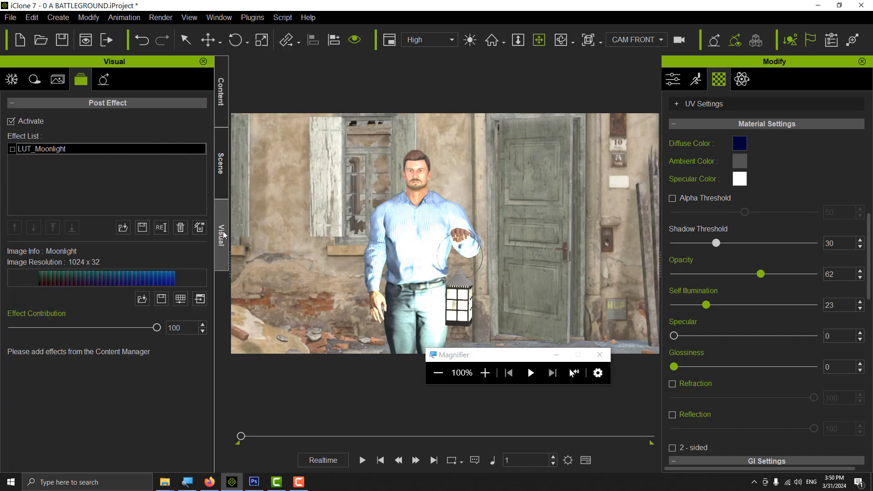
{"action": "left_click", "coordinate": [223, 174]}
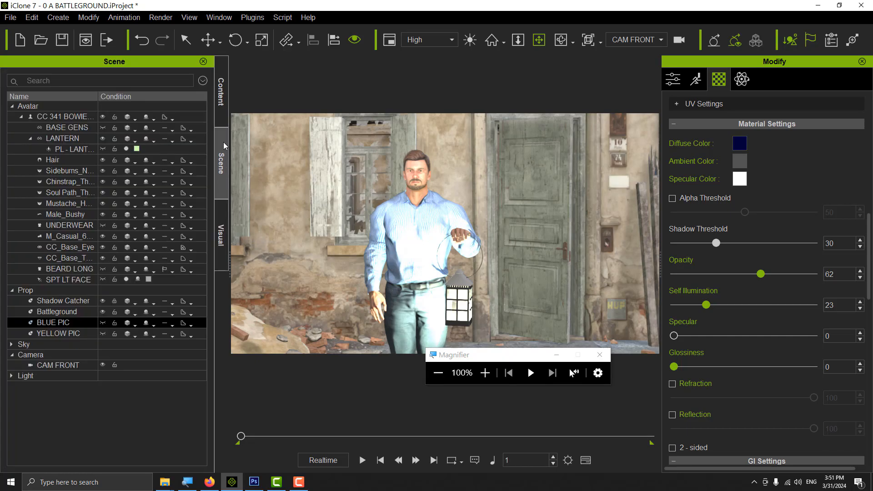
{"action": "left_click", "coordinate": [225, 117]}
{"action": "left_click", "coordinate": [221, 163]}
{"action": "left_click", "coordinate": [103, 324]}
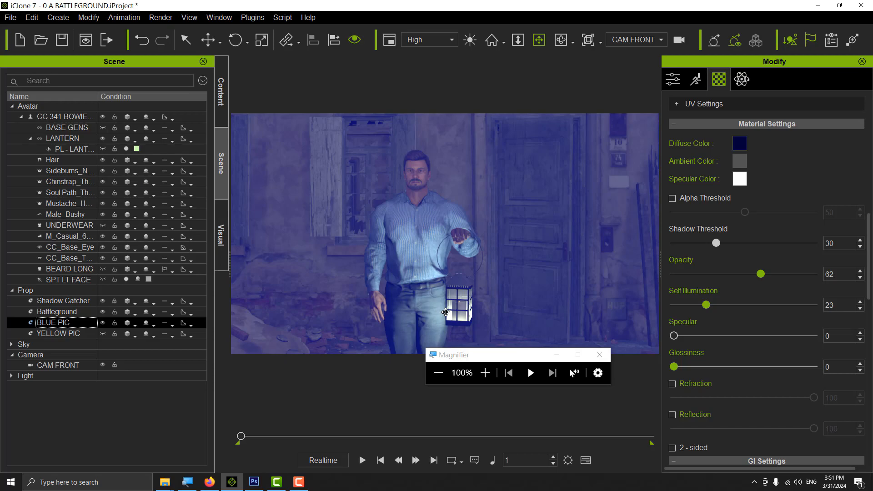
Magnify the screen to 200% and select the avatar's SPT LT FACE spotlight
{"action": "left_click", "coordinate": [485, 373]}
{"action": "left_click", "coordinate": [485, 373]}
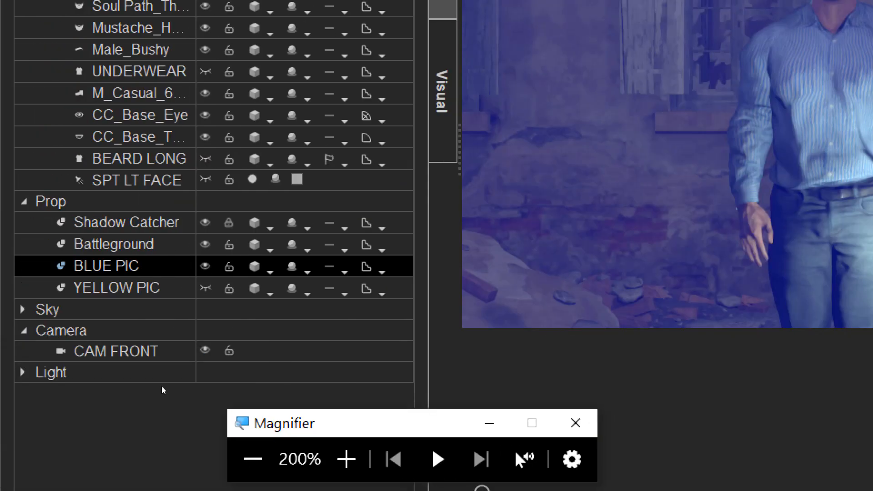
{"action": "left_click", "coordinate": [154, 359]}
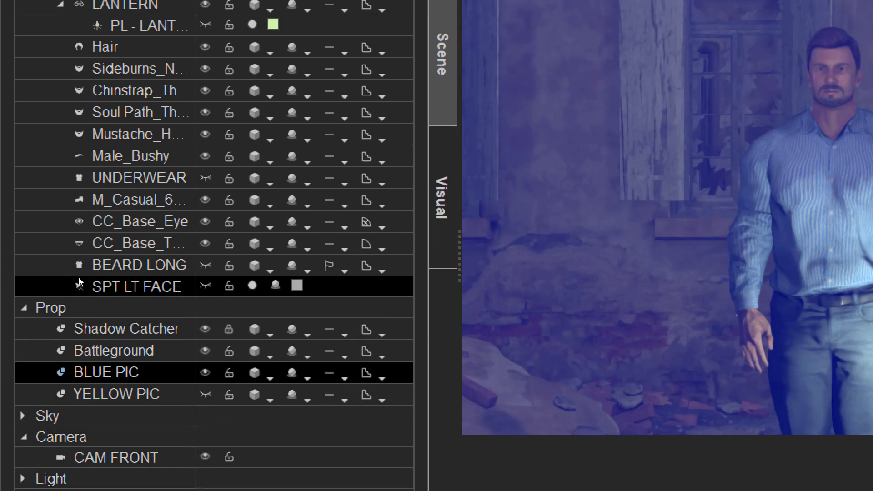
{"action": "left_click", "coordinate": [124, 280]}
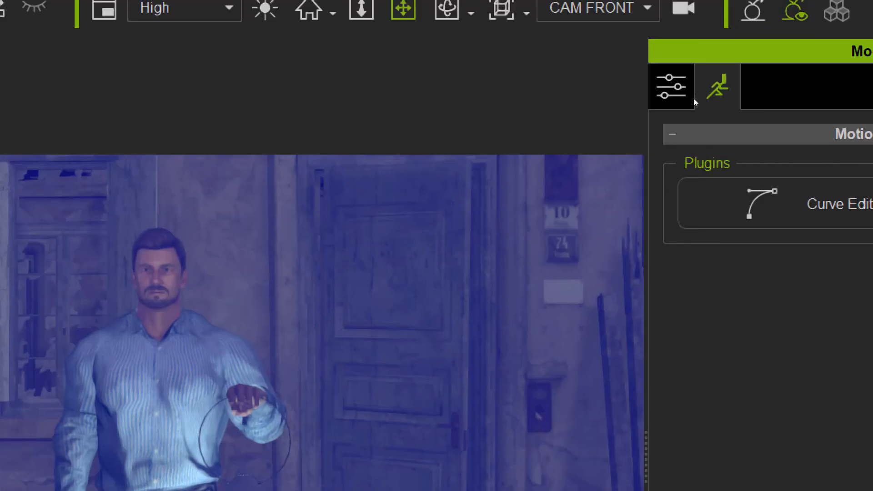
Set the SPT LT FACE spotlight's color to pale yellow, #f3ffb9
{"action": "left_click", "coordinate": [673, 82]}
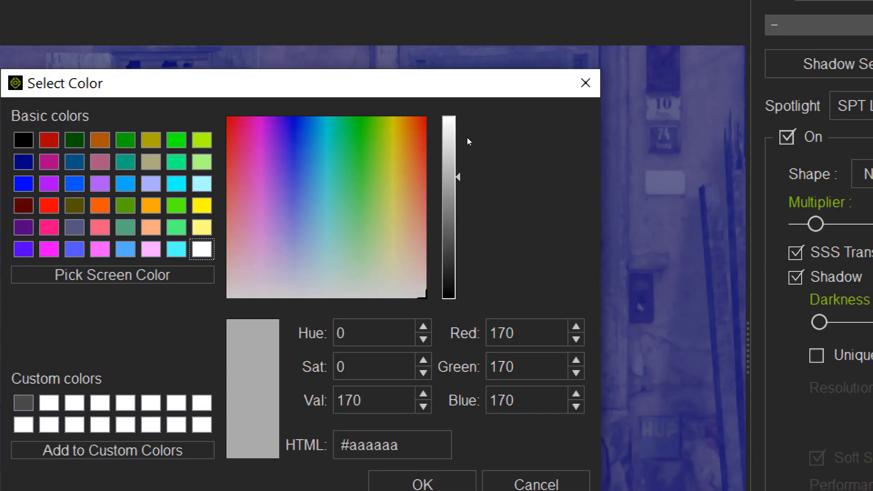
{"action": "left_click_drag", "start_coordinate": [479, 128], "coordinate": [493, 128]}
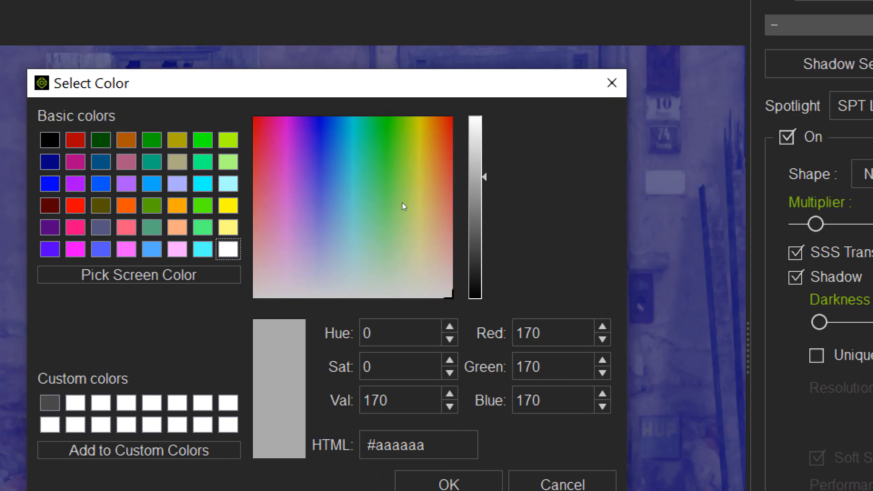
{"action": "key", "text": "Up"}
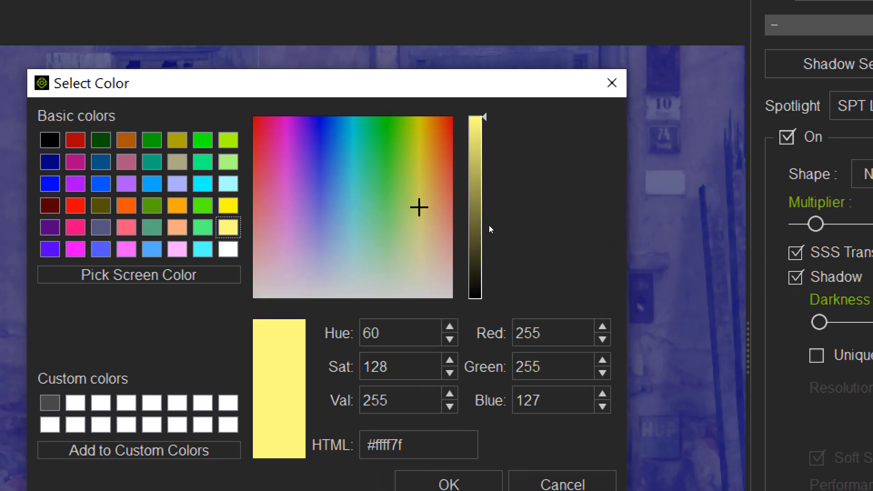
{"action": "left_click", "coordinate": [413, 248]}
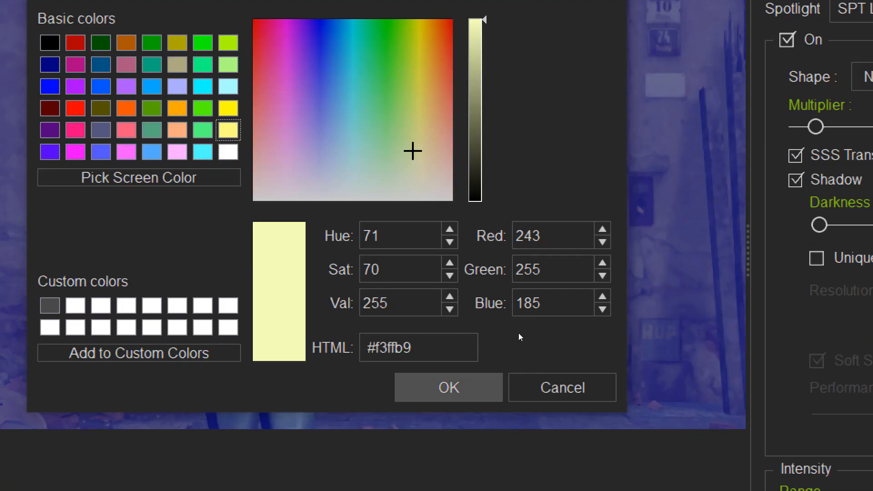
{"action": "left_click", "coordinate": [449, 483]}
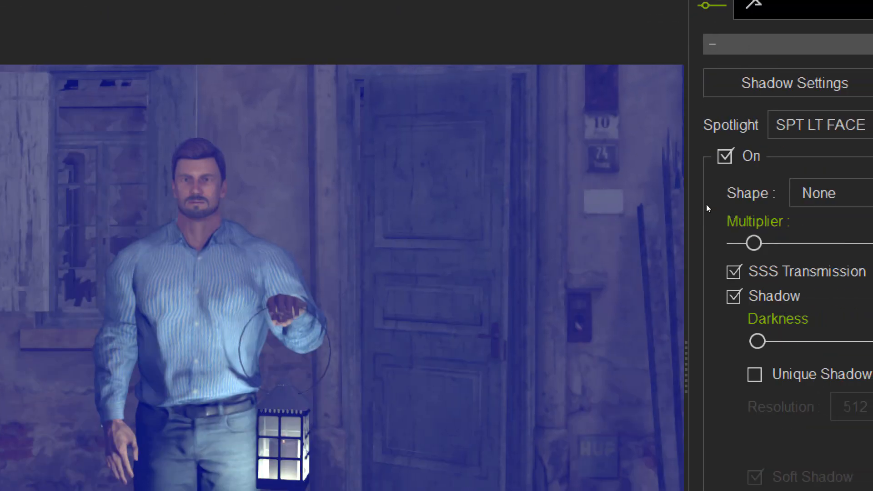
Raise the SPT LT FACE spotlight's multiplier to 4.80
{"action": "left_click_drag", "start_coordinate": [755, 243], "coordinate": [803, 243]}
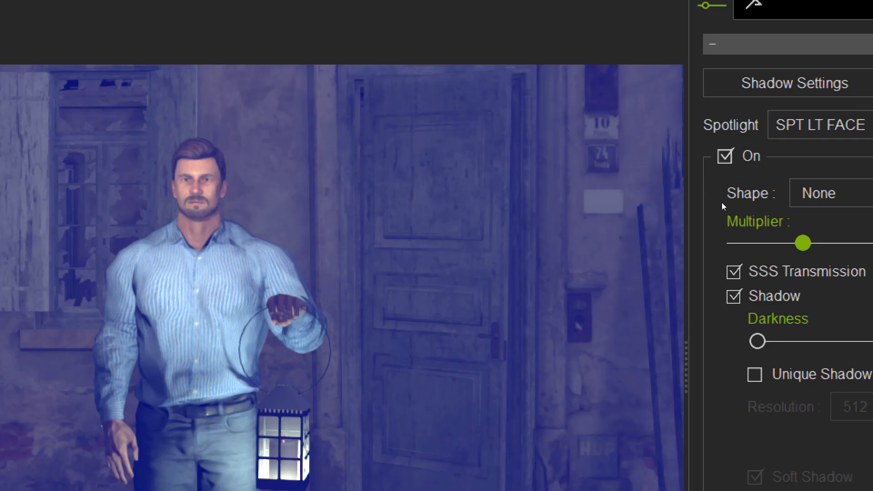
{"action": "left_click_drag", "start_coordinate": [803, 243], "coordinate": [782, 244]}
{"action": "left_click_drag", "start_coordinate": [725, 208], "coordinate": [711, 211]}
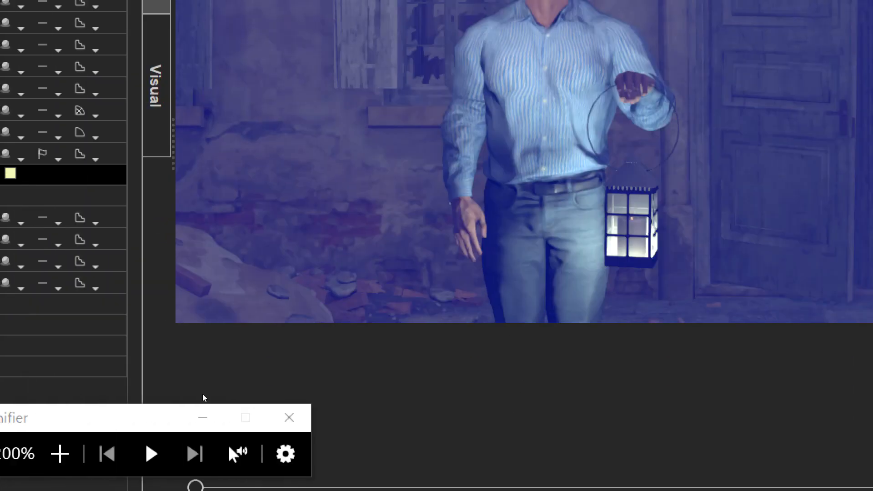
Return the screen magnification to 100%
{"action": "left_click_drag", "start_coordinate": [199, 405], "coordinate": [516, 343]}
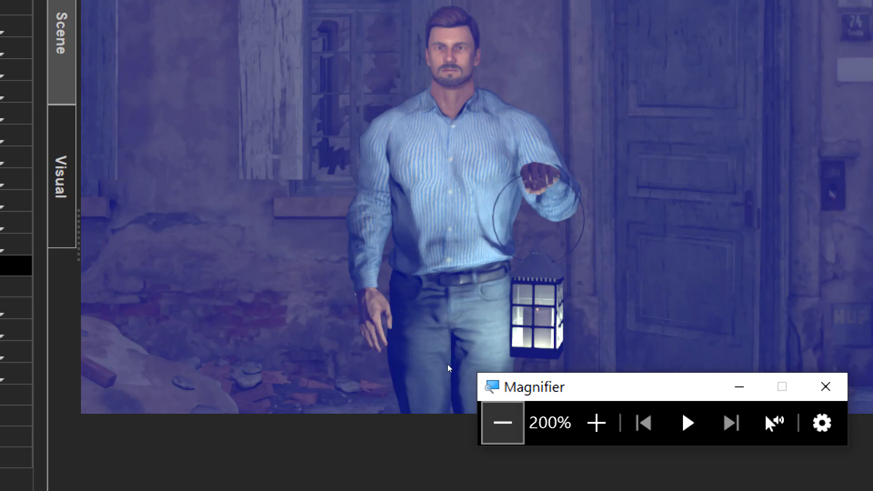
{"action": "left_click", "coordinate": [503, 424]}
{"action": "left_click", "coordinate": [503, 423]}
{"action": "left_click", "coordinate": [503, 423]}
{"action": "left_click", "coordinate": [503, 423]}
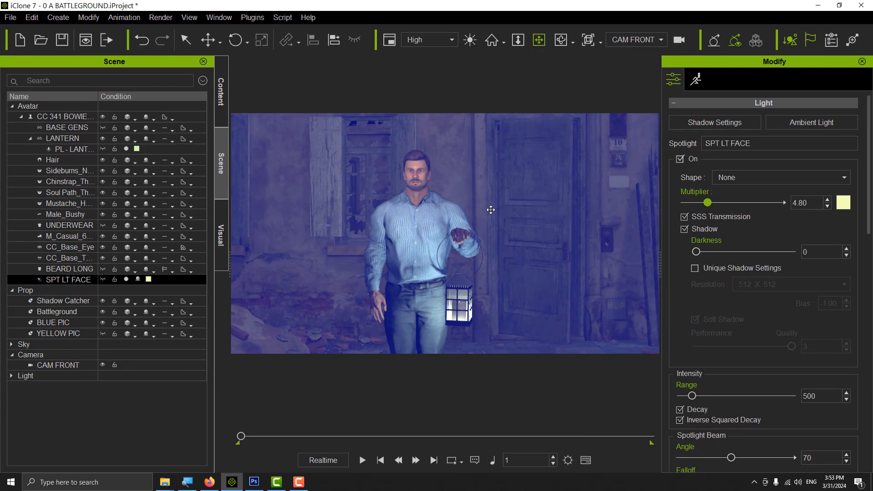
Shift the CAM FRONT framing so the avatar stands nearer the middle, and make YELLOW PIC visible along with BLUE PIC
{"action": "left_click_drag", "start_coordinate": [457, 240], "coordinate": [494, 236]}
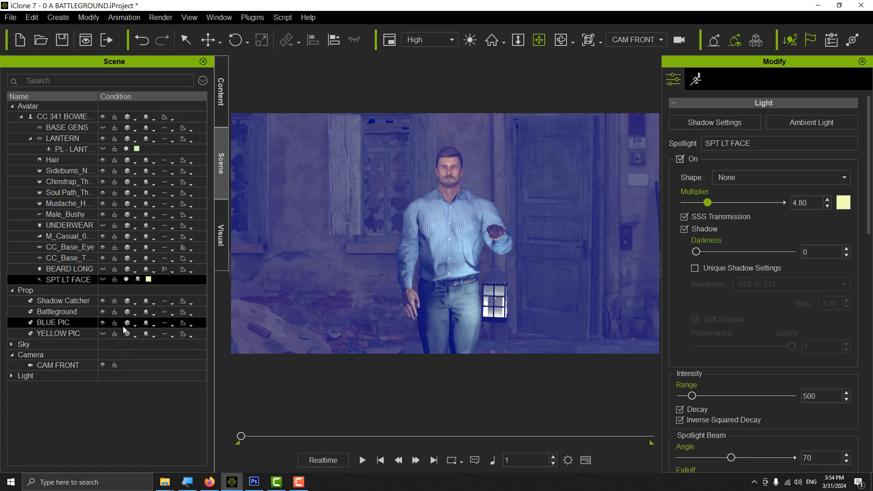
{"action": "left_click", "coordinate": [102, 336]}
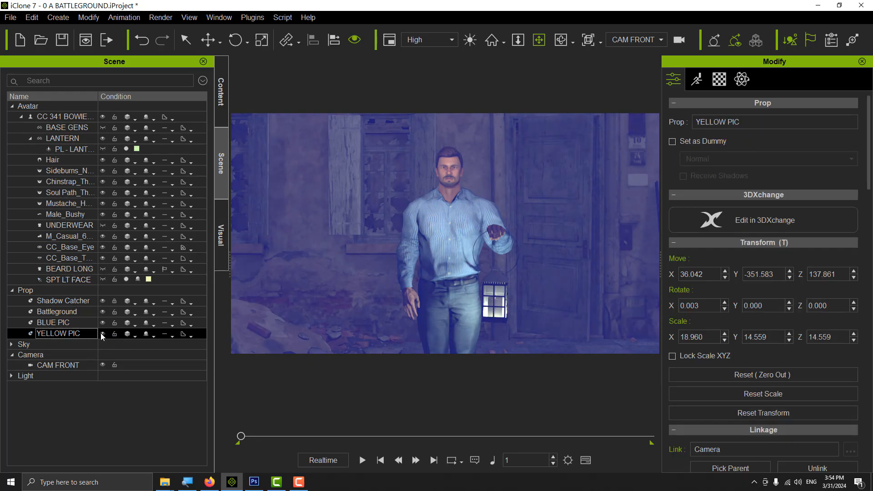
Try YELLOW PIC's material opacity at about 56, and bring it back down to 7
{"action": "left_click", "coordinate": [102, 334]}
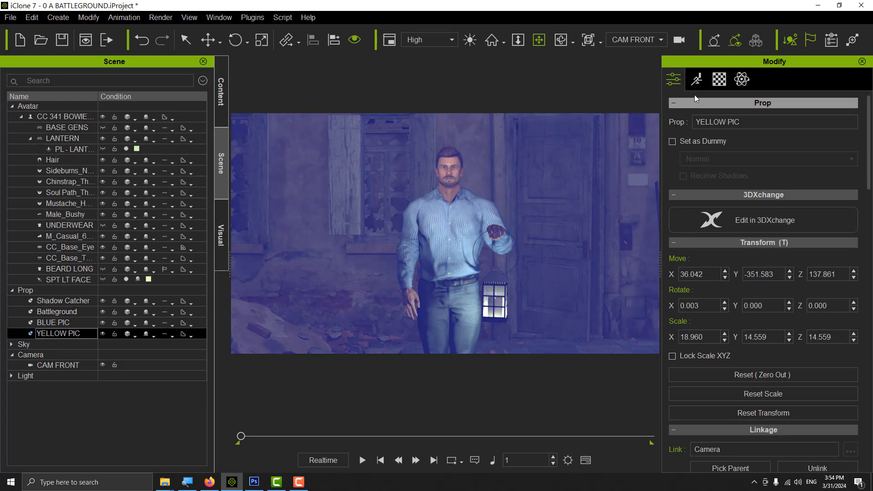
{"action": "left_click", "coordinate": [719, 79]}
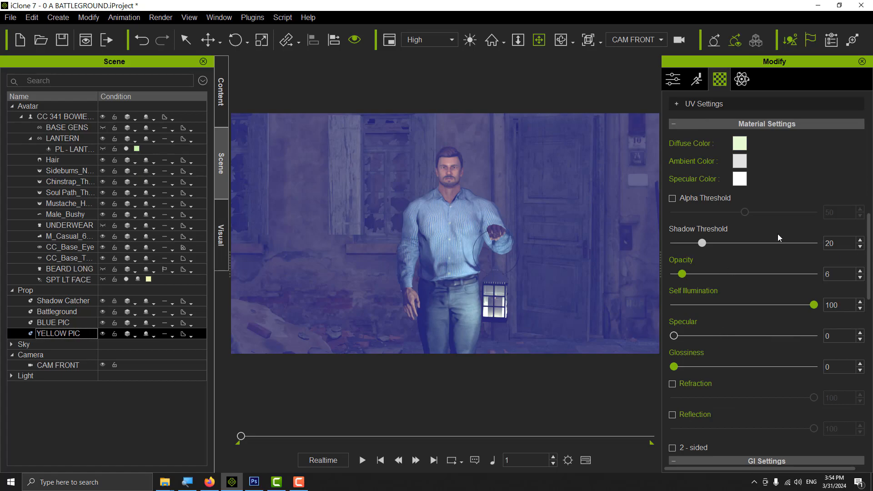
{"action": "left_click_drag", "start_coordinate": [685, 275], "coordinate": [760, 279]}
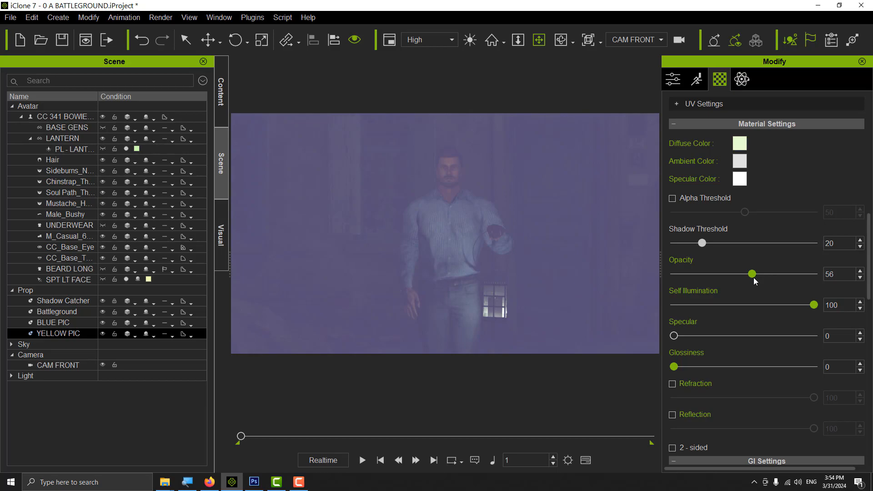
{"action": "left_click_drag", "start_coordinate": [754, 277], "coordinate": [687, 279]}
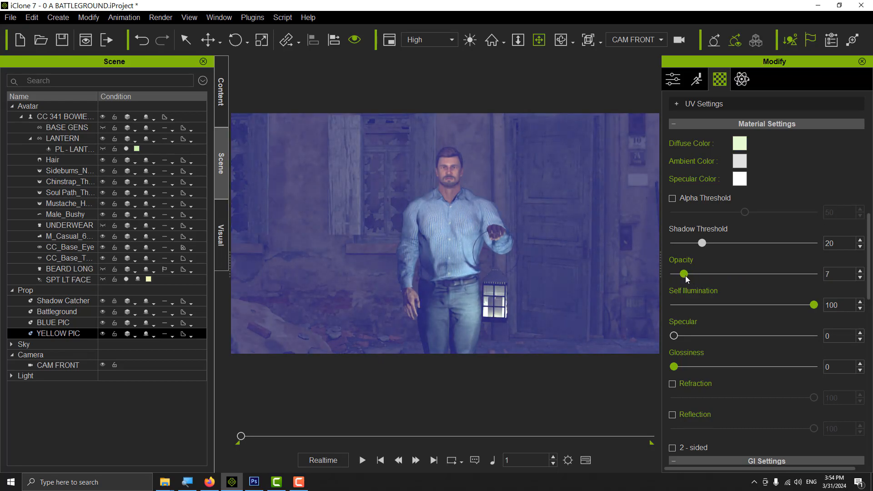
Set YELLOW PIC's diffuse color to orange-red, #ff3422, and reduce its opacity to 4
{"action": "scroll", "coordinate": [774, 188], "scroll_direction": "up", "scroll_amount": 2}
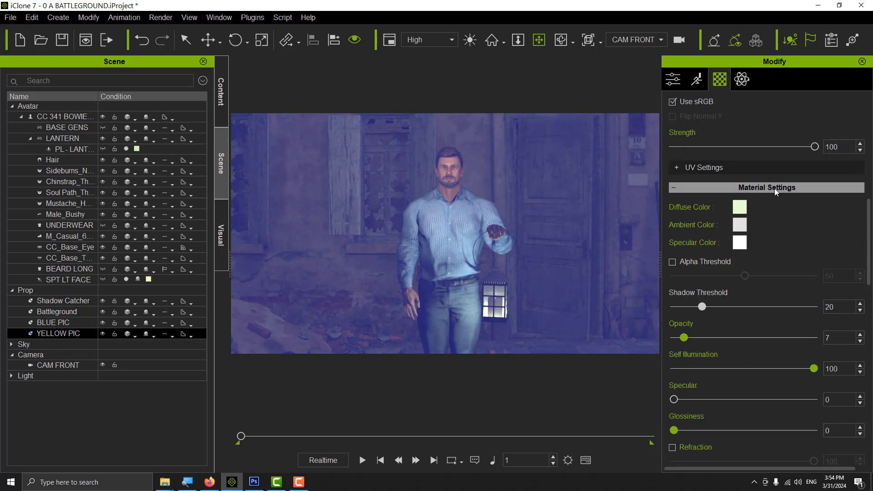
{"action": "left_click", "coordinate": [742, 209]}
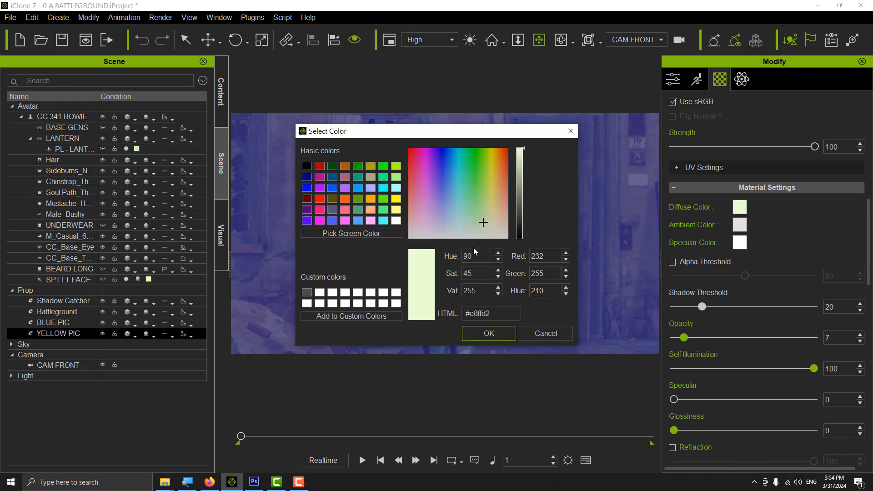
{"action": "left_click", "coordinate": [506, 160]}
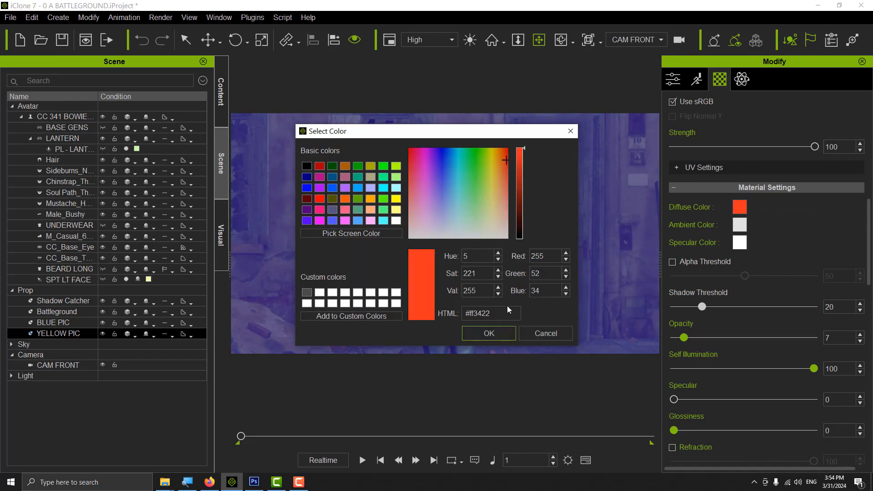
{"action": "left_click", "coordinate": [489, 334]}
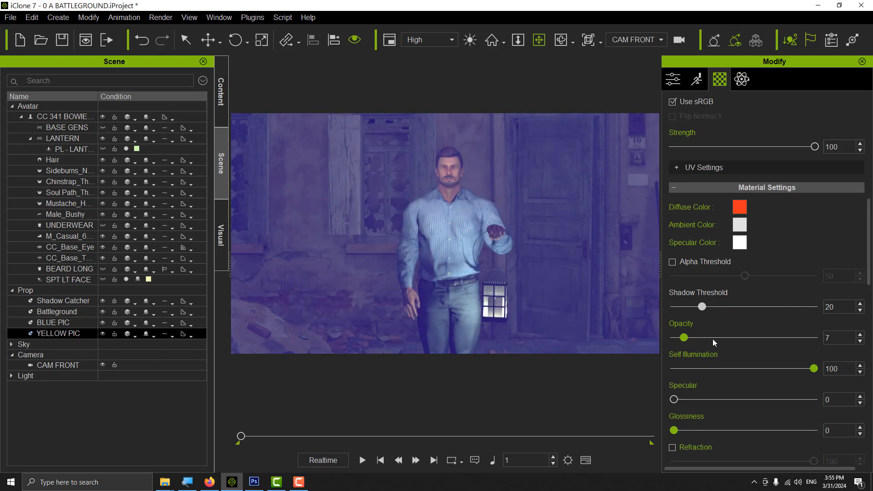
{"action": "mouse_move", "coordinate": [684, 338]}
{"action": "left_mouse_down"}
{"action": "mouse_move", "coordinate": [727, 339]}
{"action": "mouse_move", "coordinate": [679, 342]}
{"action": "left_mouse_up"}
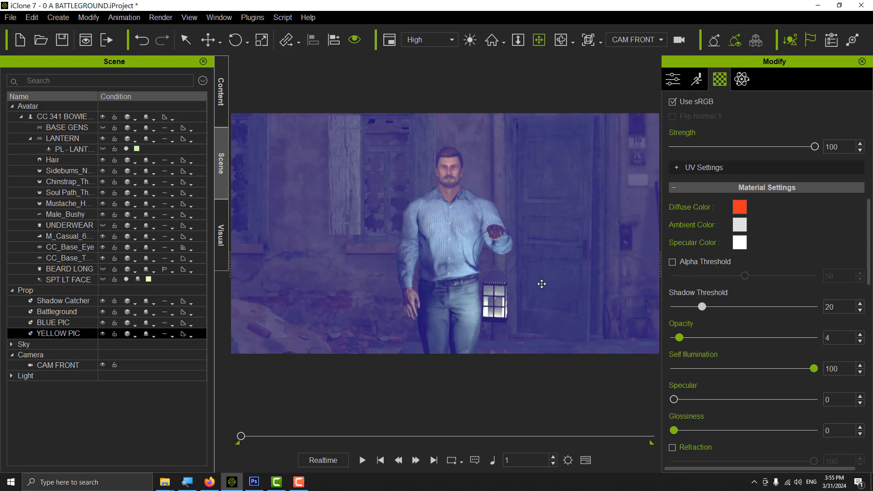